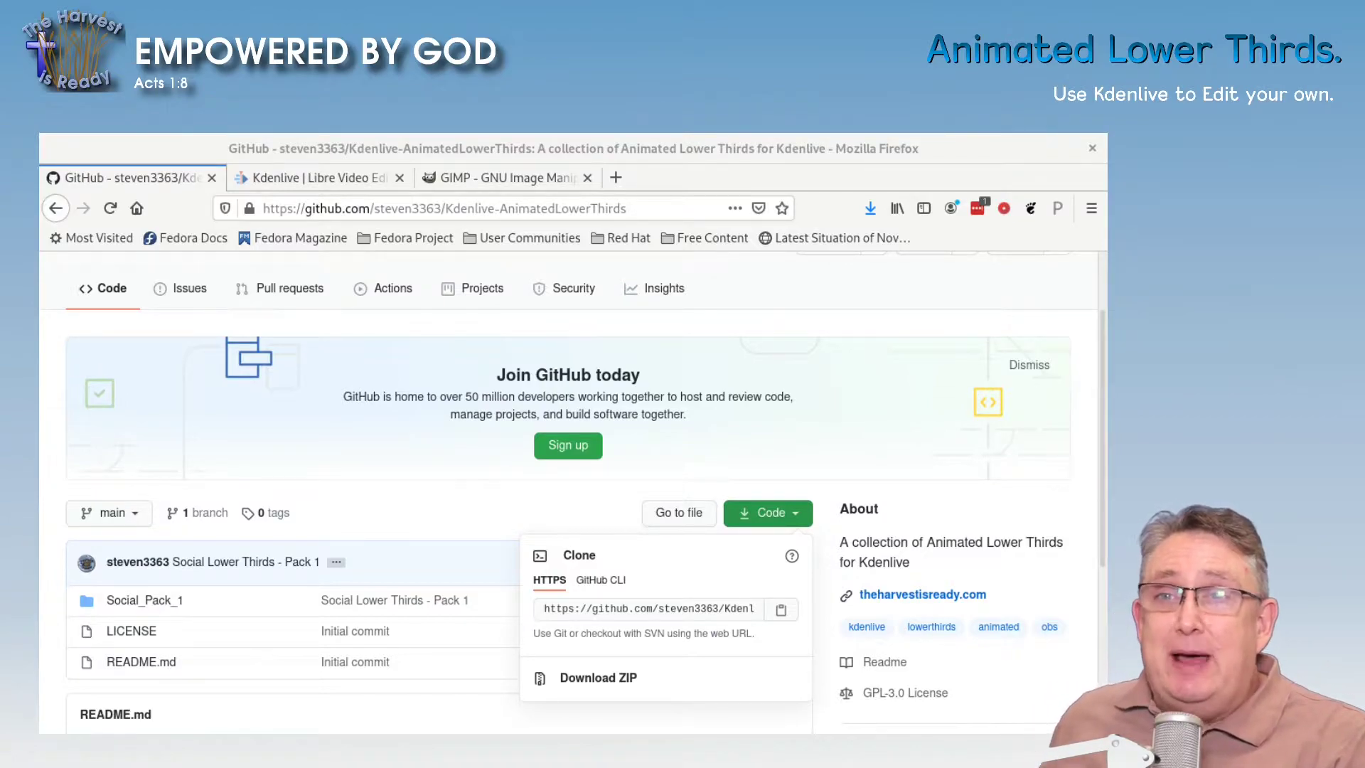
Step: Show the green Code button's Clone / Download ZIP options, then dismiss the dropdown
{"action": "left_click", "coordinate": [777, 519]}
{"action": "left_click", "coordinate": [777, 520]}
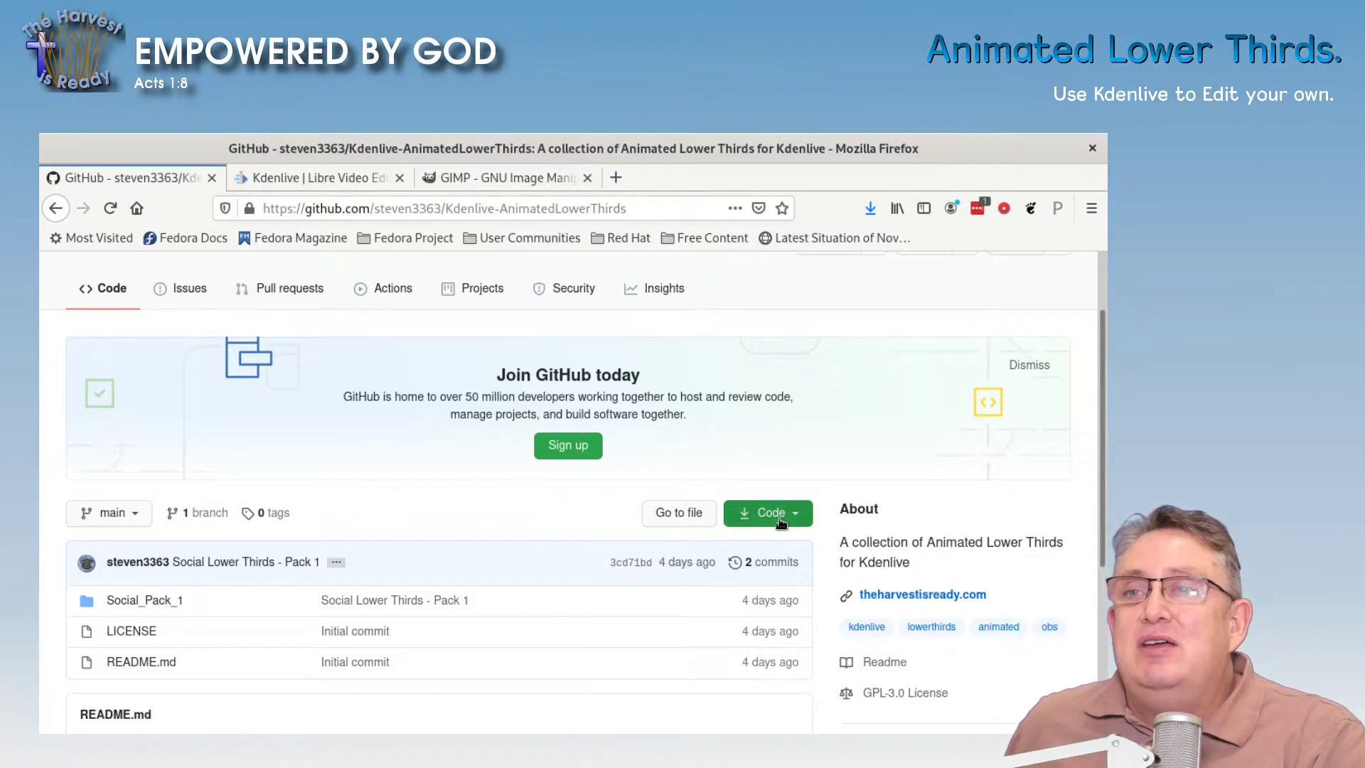
{"action": "left_click", "coordinate": [785, 513]}
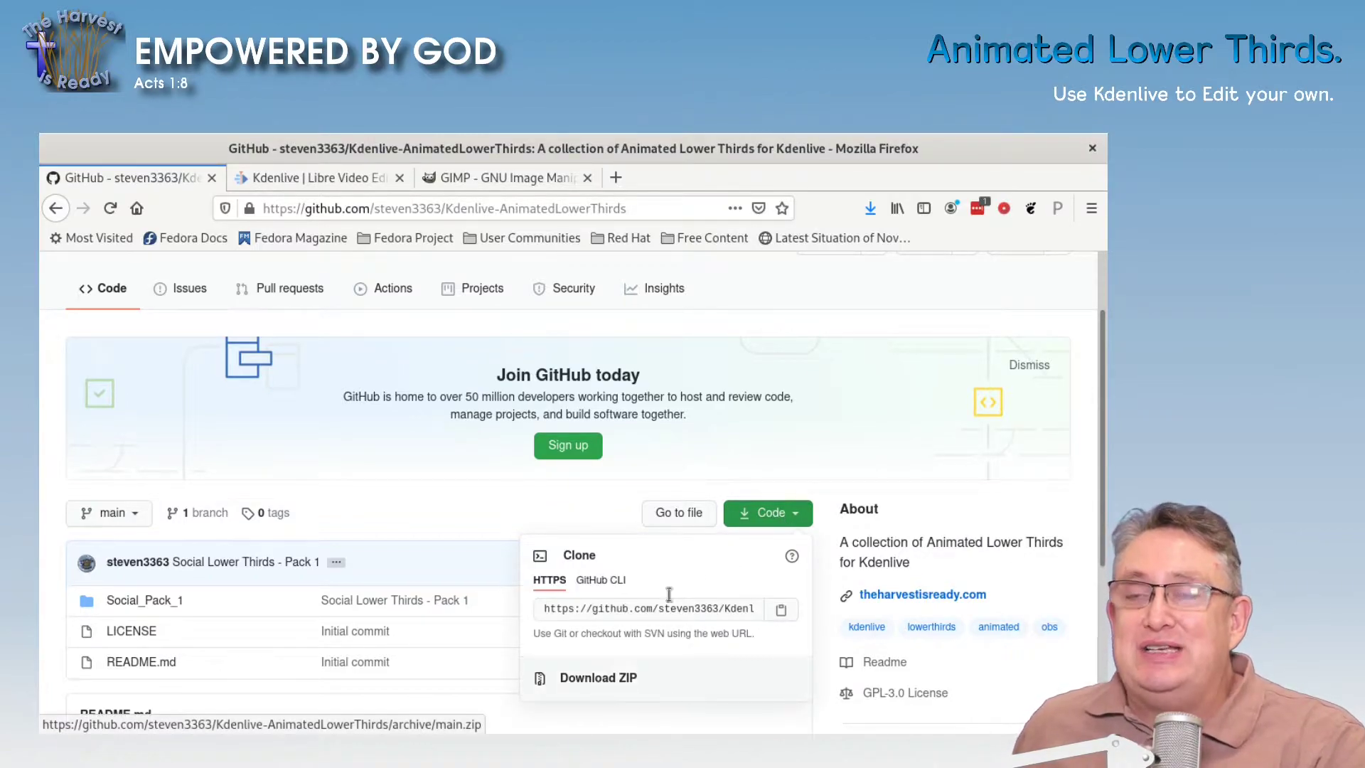
{"action": "left_click", "coordinate": [783, 433]}
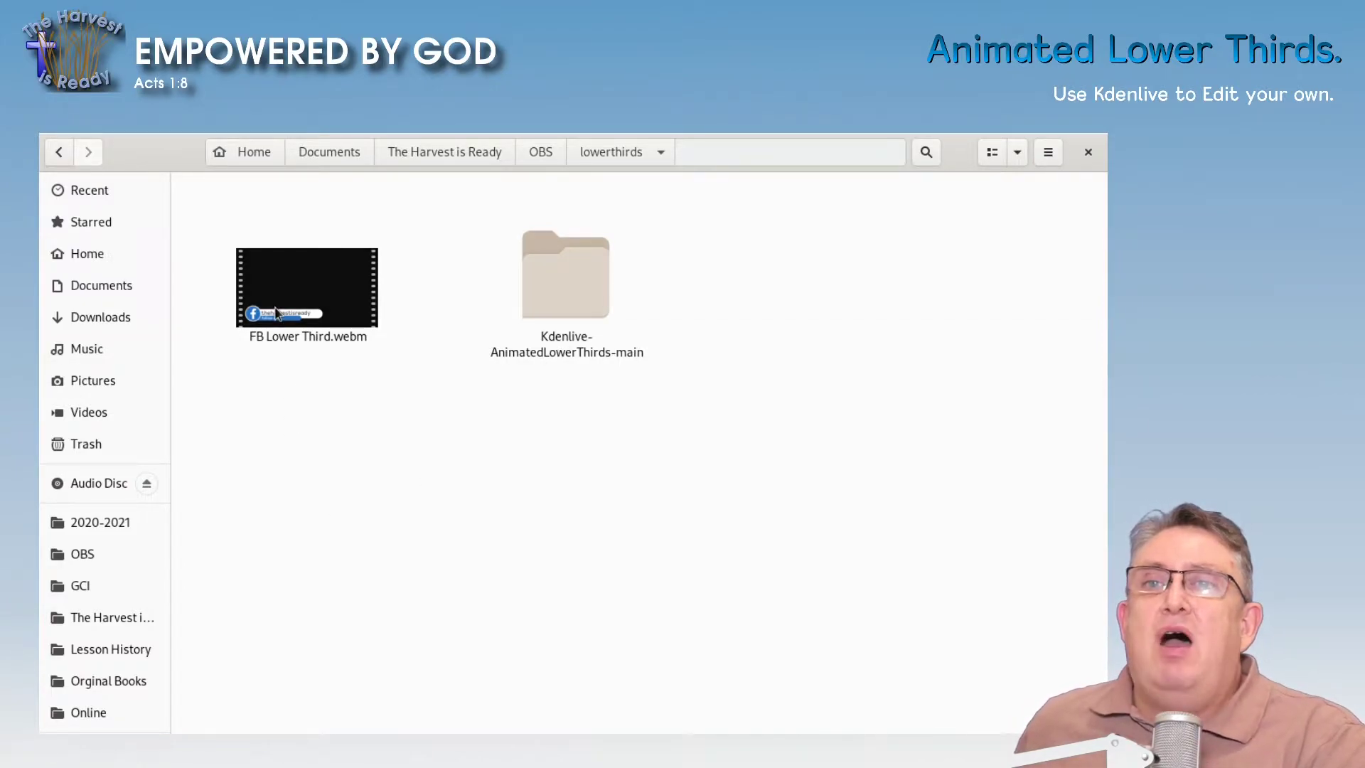
Step: Select FB Lower Third.webm and play it in mpv
{"action": "left_click", "coordinate": [304, 324]}
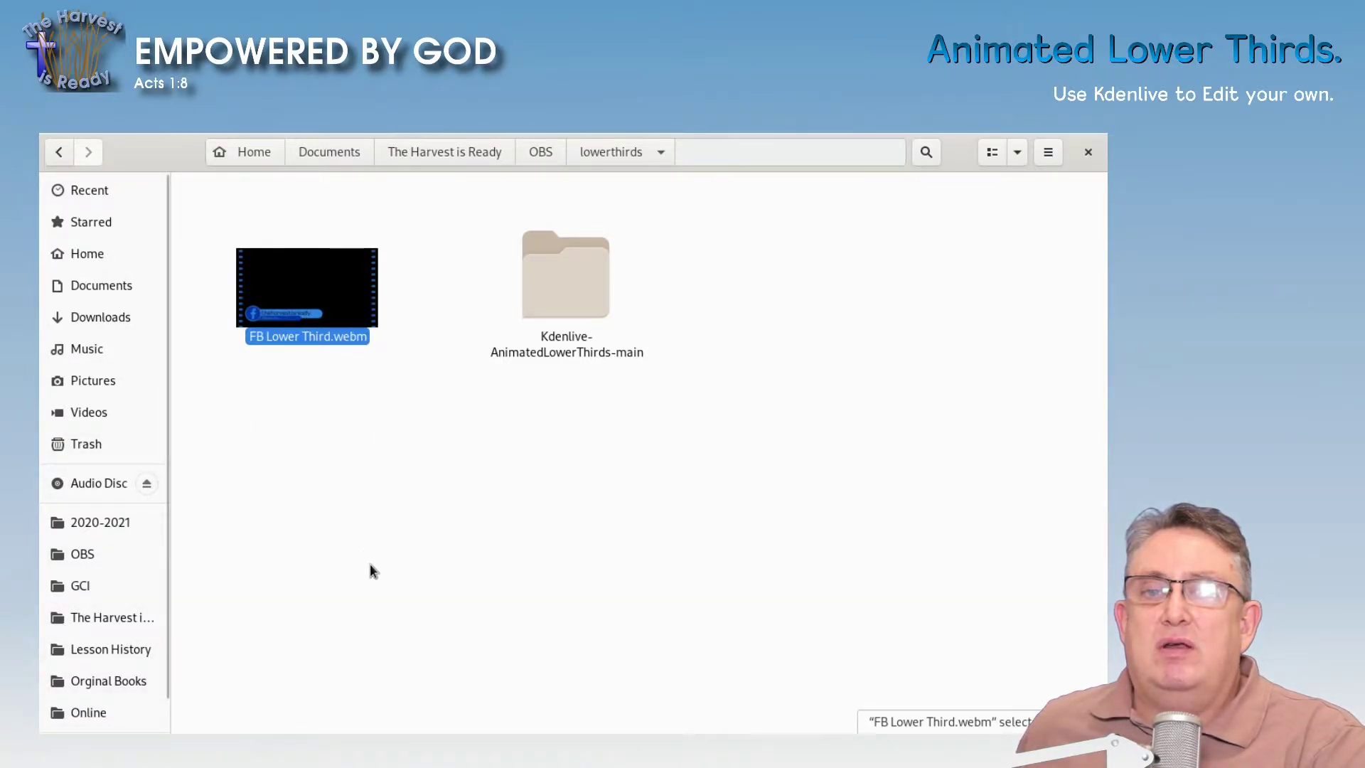
{"action": "key", "text": "Return"}
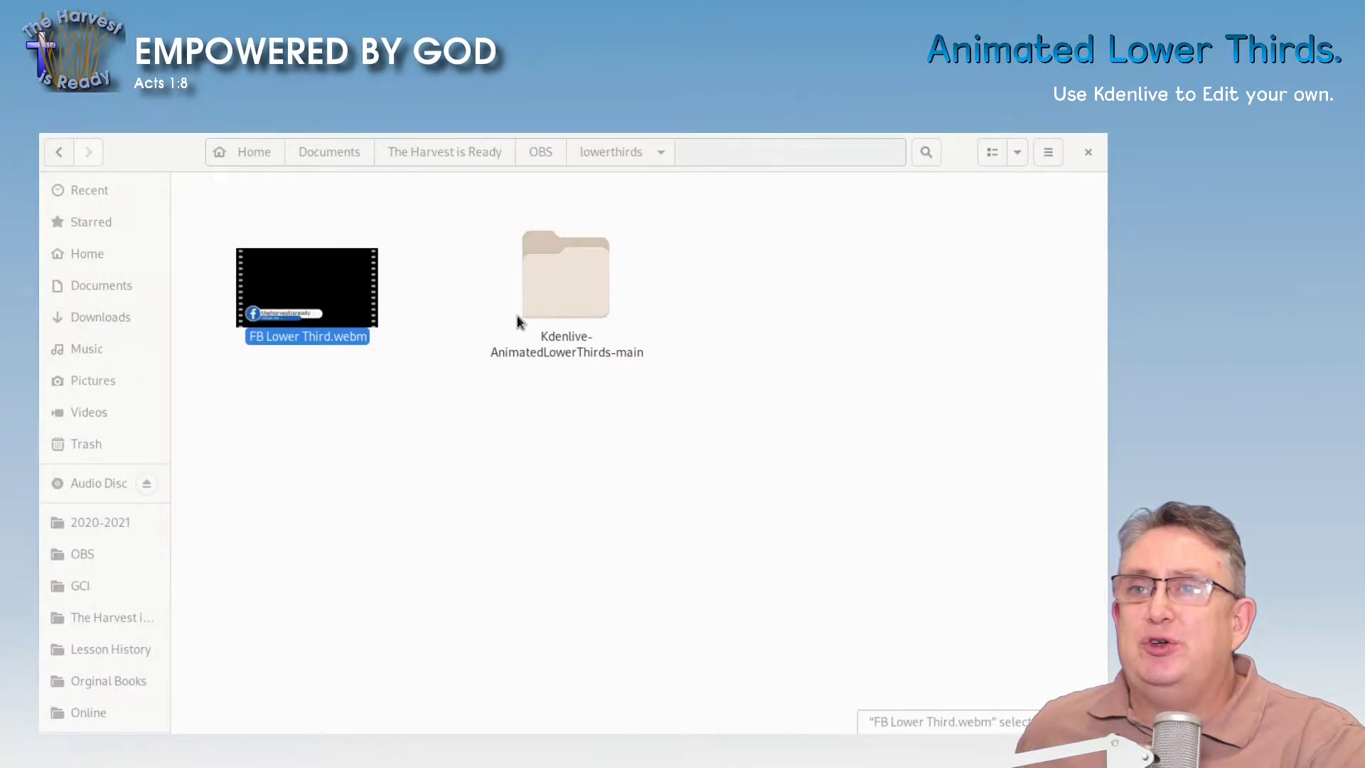
Step: Go through Kdenlive-AnimatedLowerThirds-main, Social_Pack_1 and YouTube, then open YT Lower Thirds.kdenlive in Kdenlive
{"action": "double_click", "coordinate": [542, 312]}
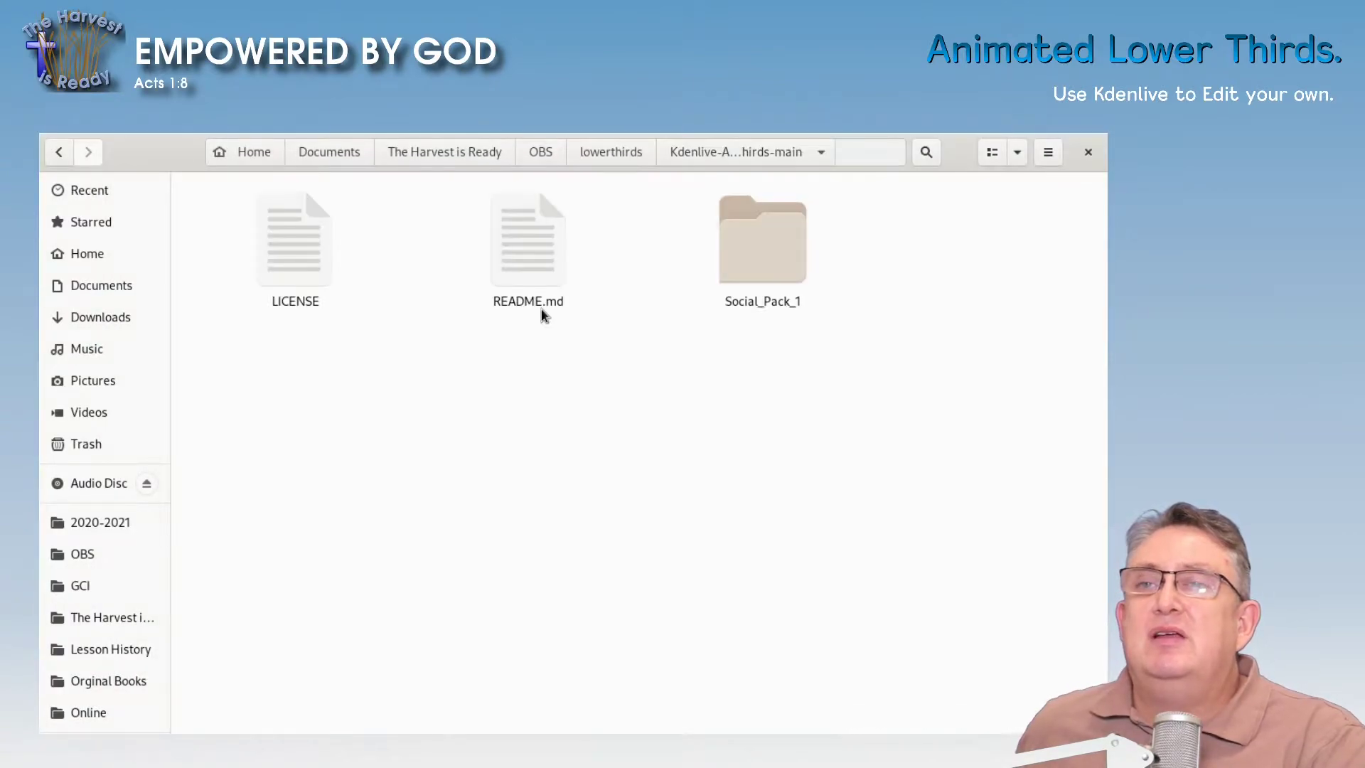
{"action": "left_click", "coordinate": [742, 286]}
{"action": "double_click", "coordinate": [742, 285]}
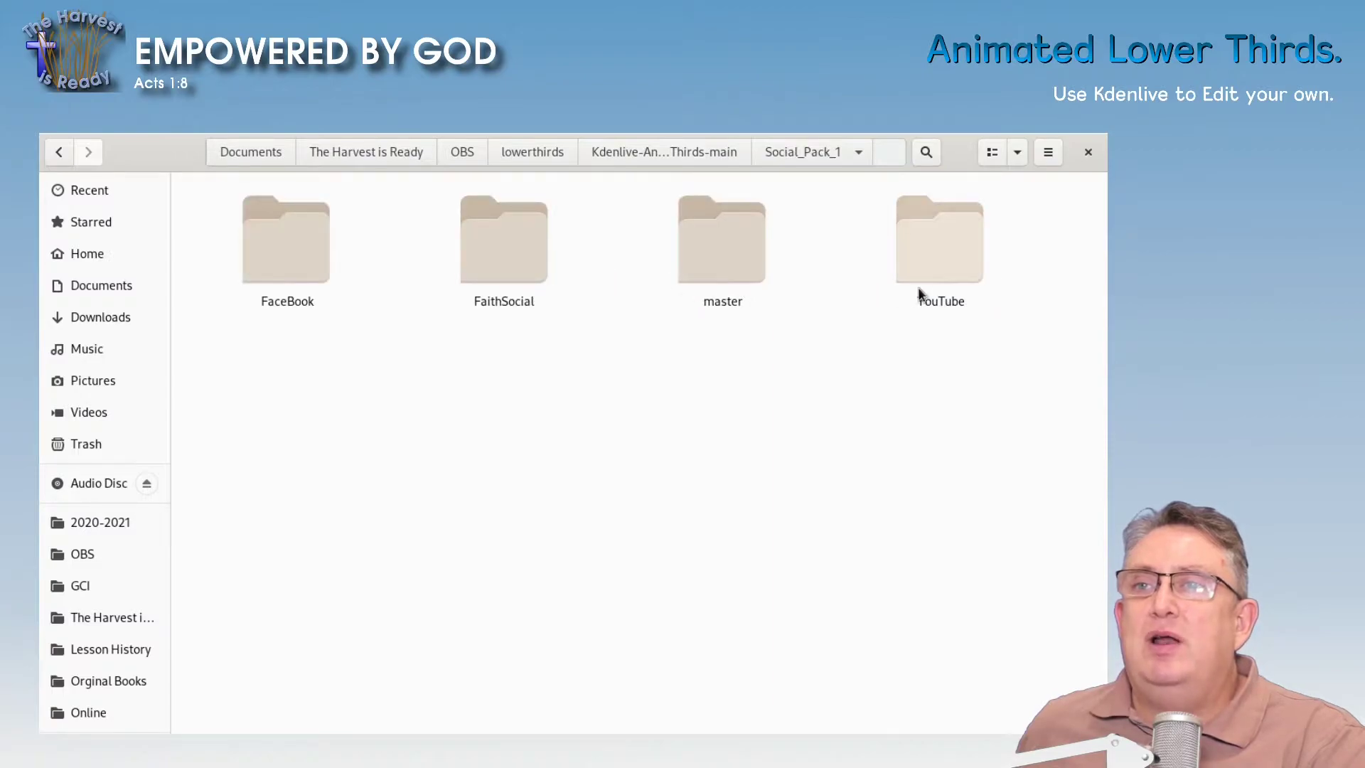
{"action": "double_click", "coordinate": [939, 283]}
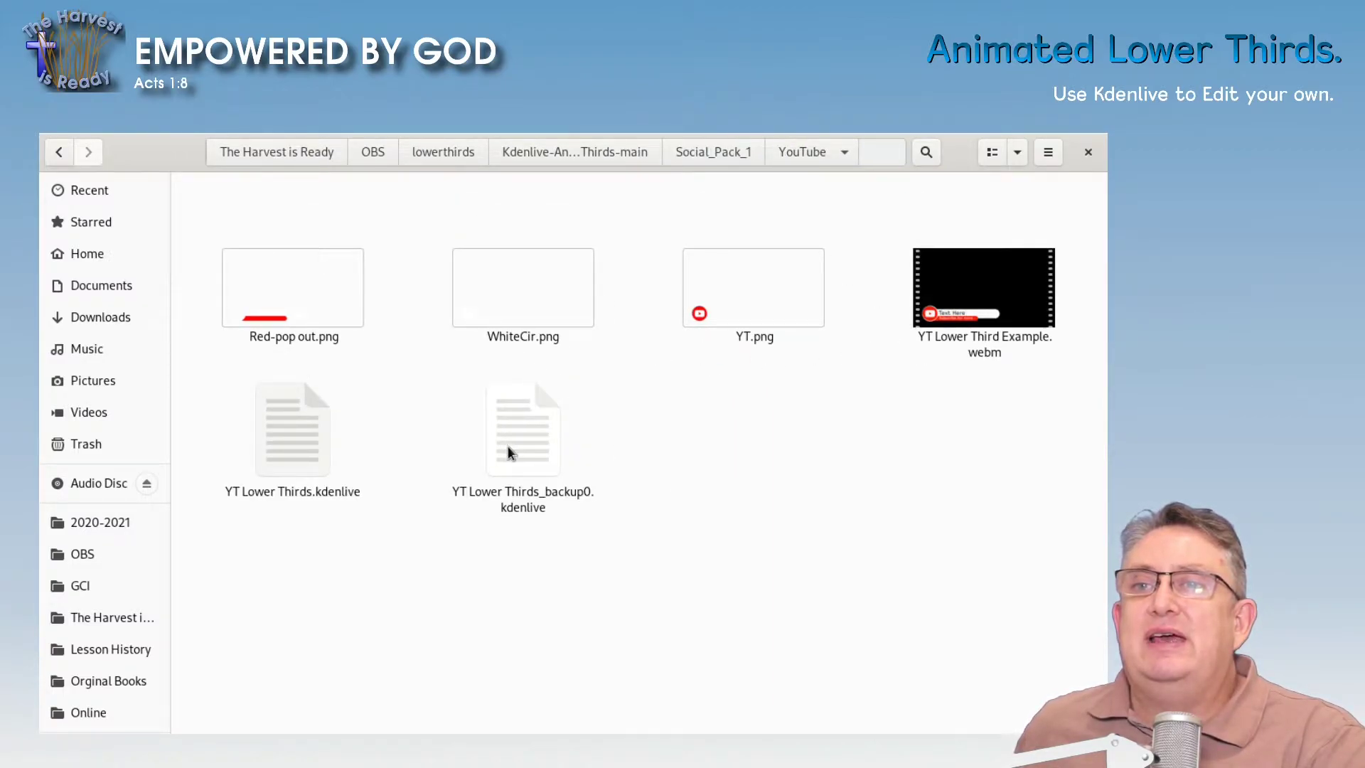
{"action": "left_click", "coordinate": [302, 455]}
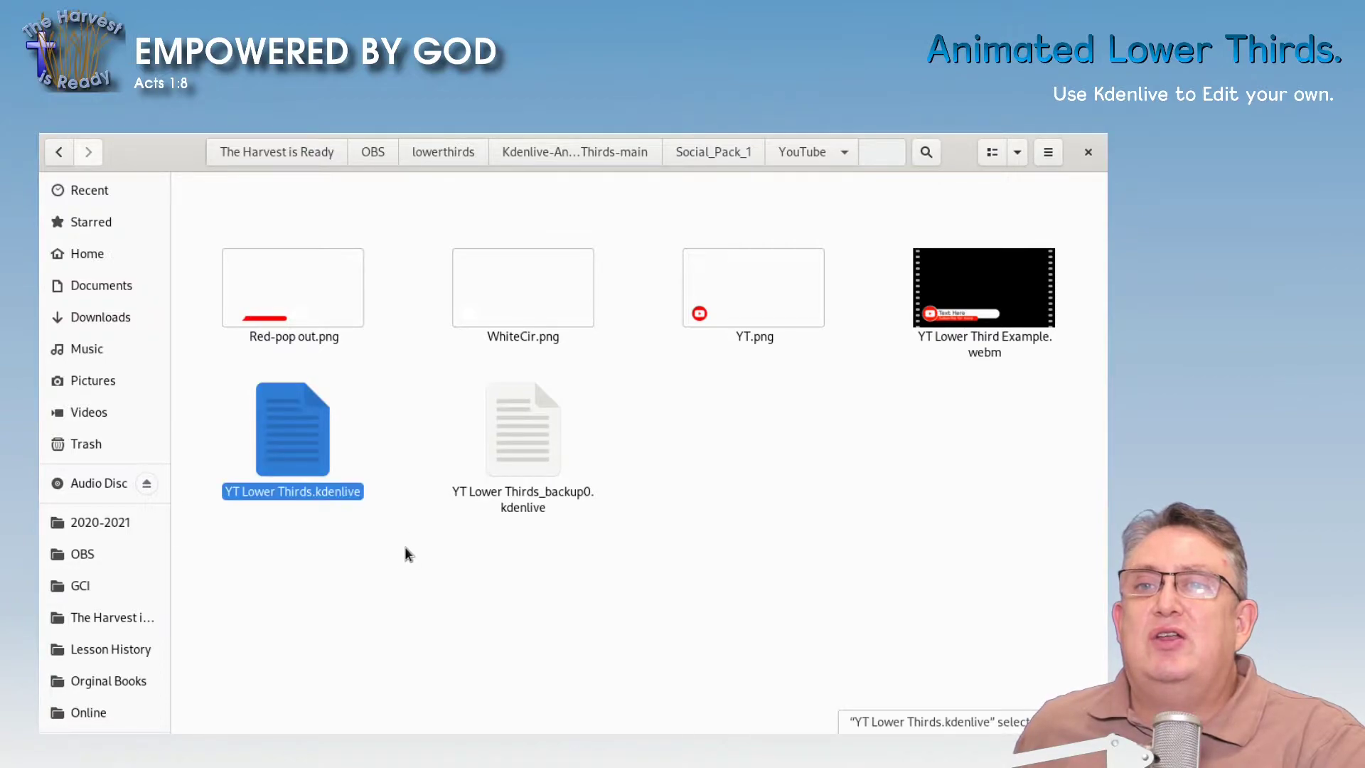
{"action": "double_click", "coordinate": [281, 489]}
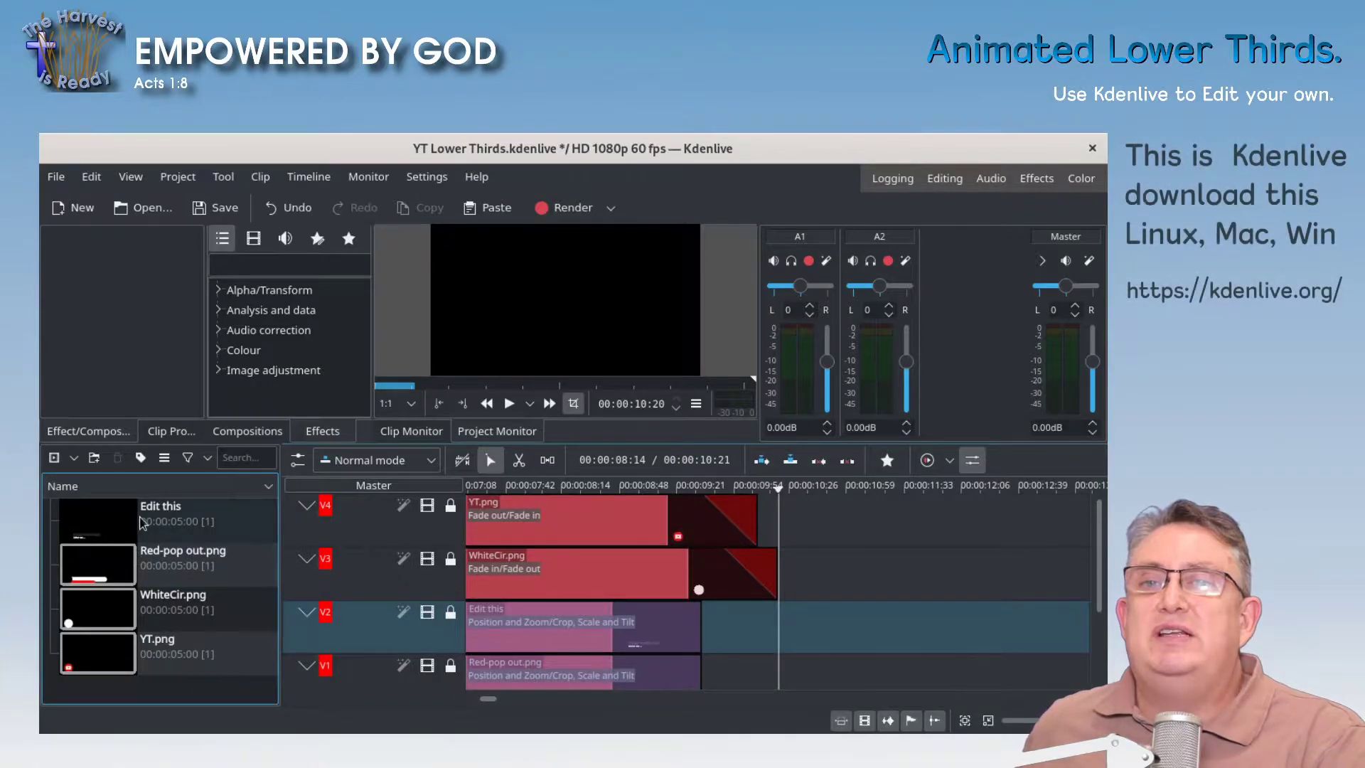
Step: Open the Edit this clip in the Title Clip editor and start editing Text Here
{"action": "right_click", "coordinate": [142, 524]}
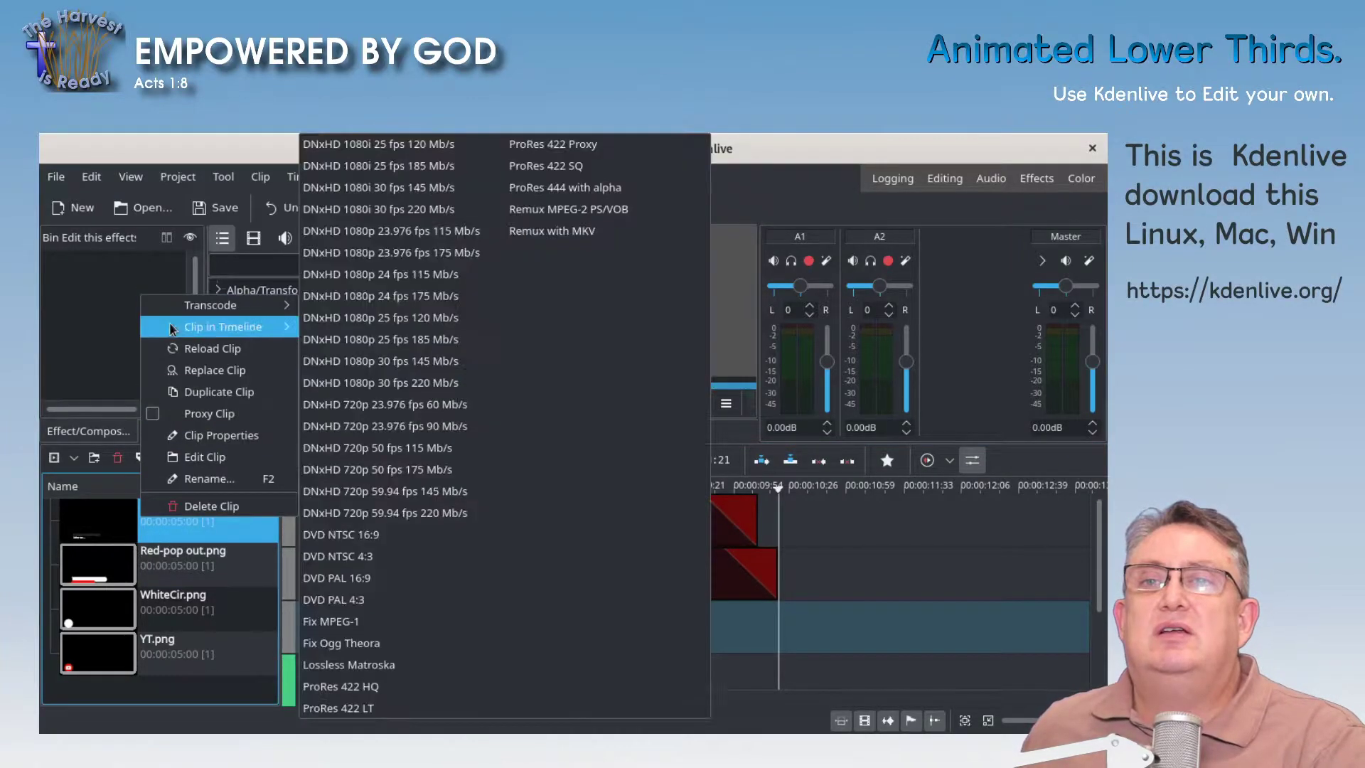
{"action": "left_click", "coordinate": [198, 462]}
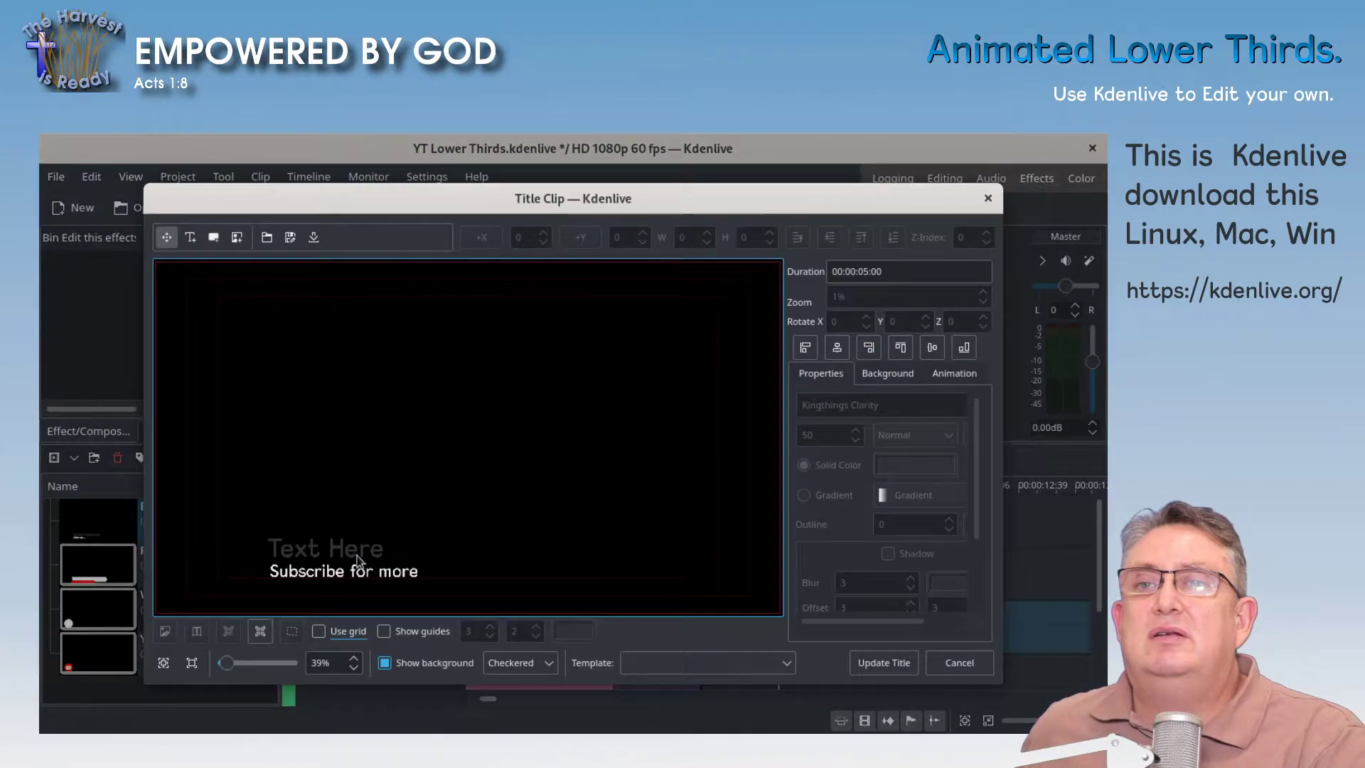
{"action": "left_click", "coordinate": [301, 548]}
{"action": "double_click", "coordinate": [304, 553]}
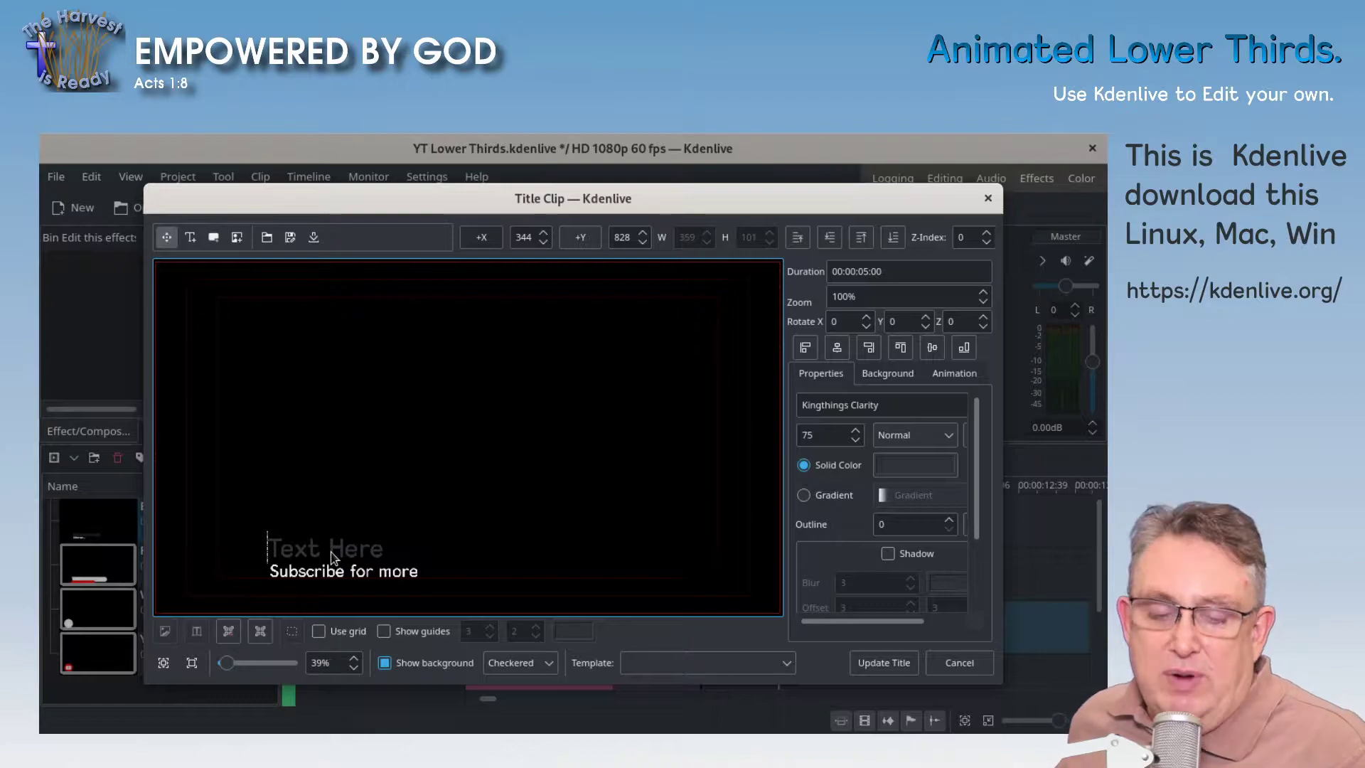
Step: Replace the Text Here line with yt.theharvestisready.com
{"action": "type", "text": "yt"}
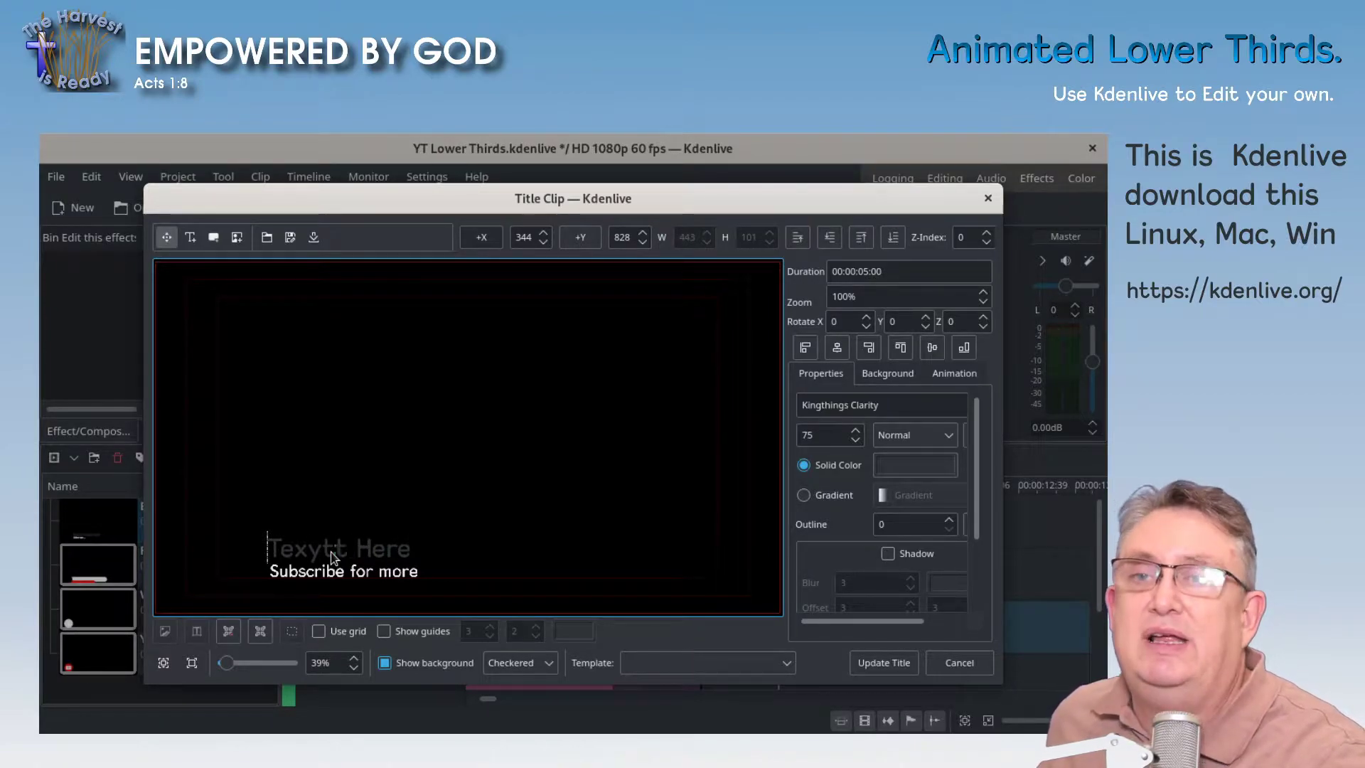
{"action": "key", "text": "ctrl+a"}
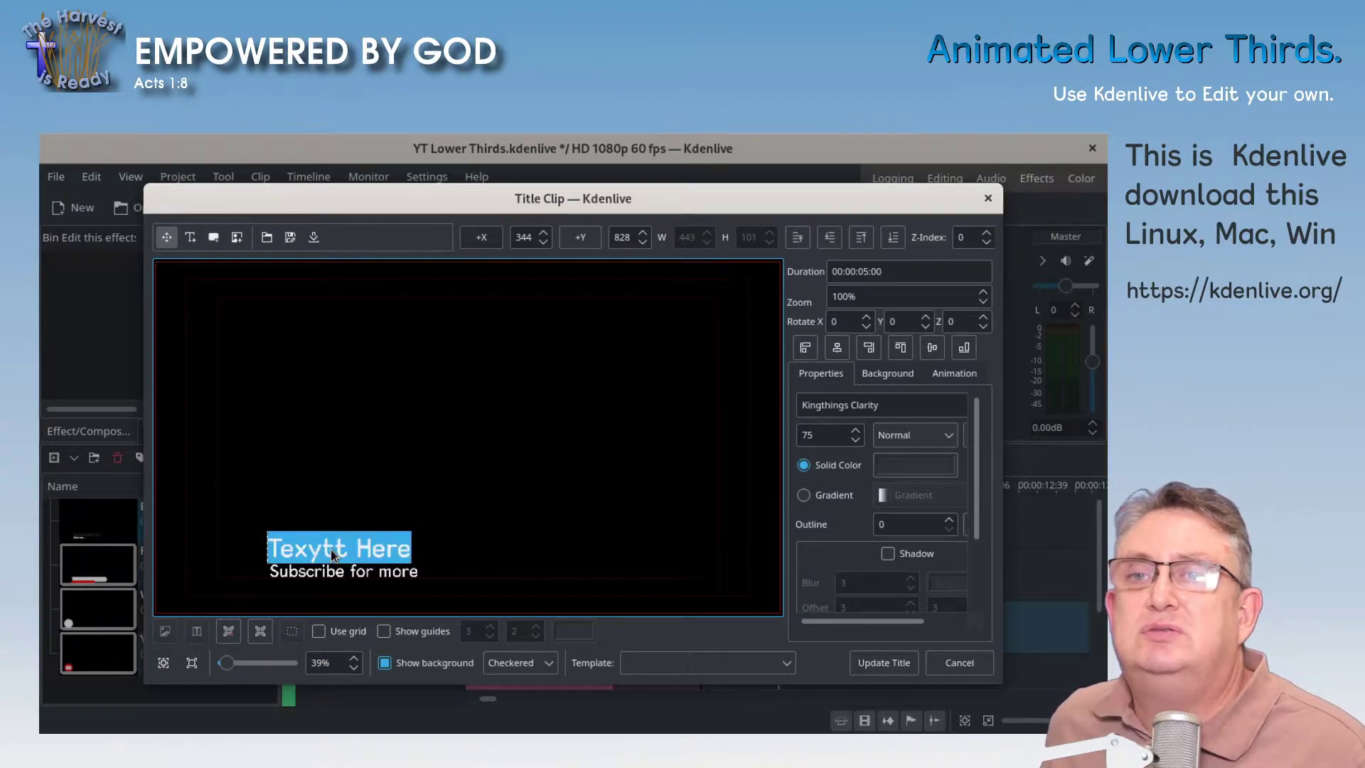
{"action": "type", "text": "yt"}
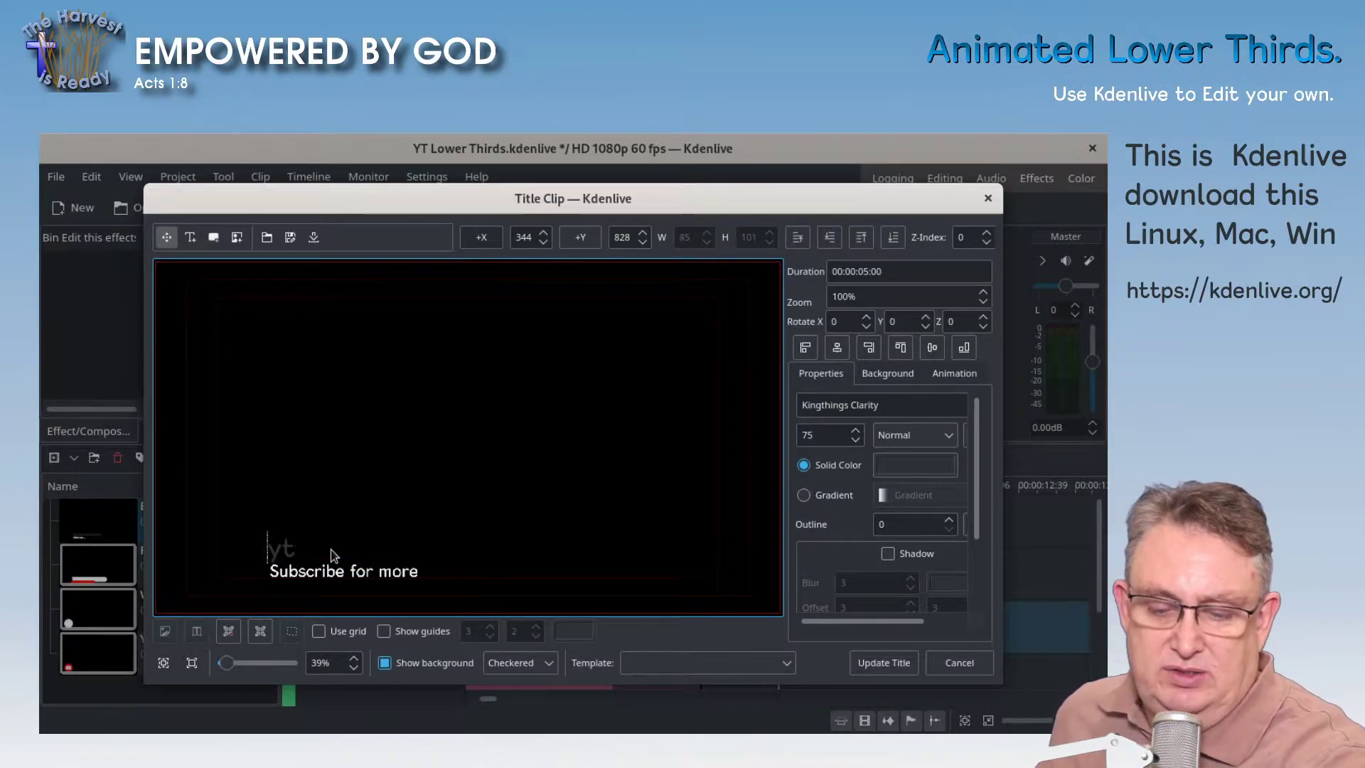
{"action": "type", "text": ".theg"}
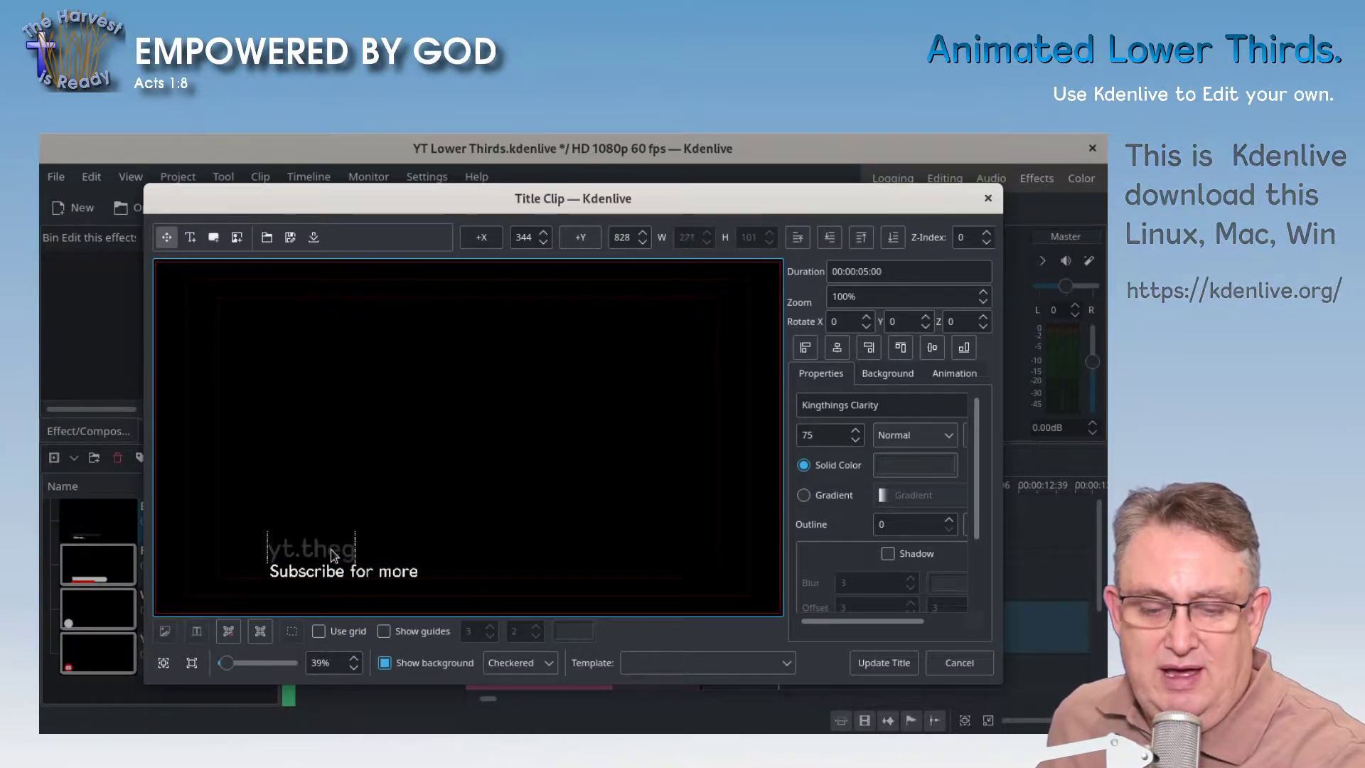
{"action": "key", "text": "BackSpace"}
{"action": "type", "text": "ha"}
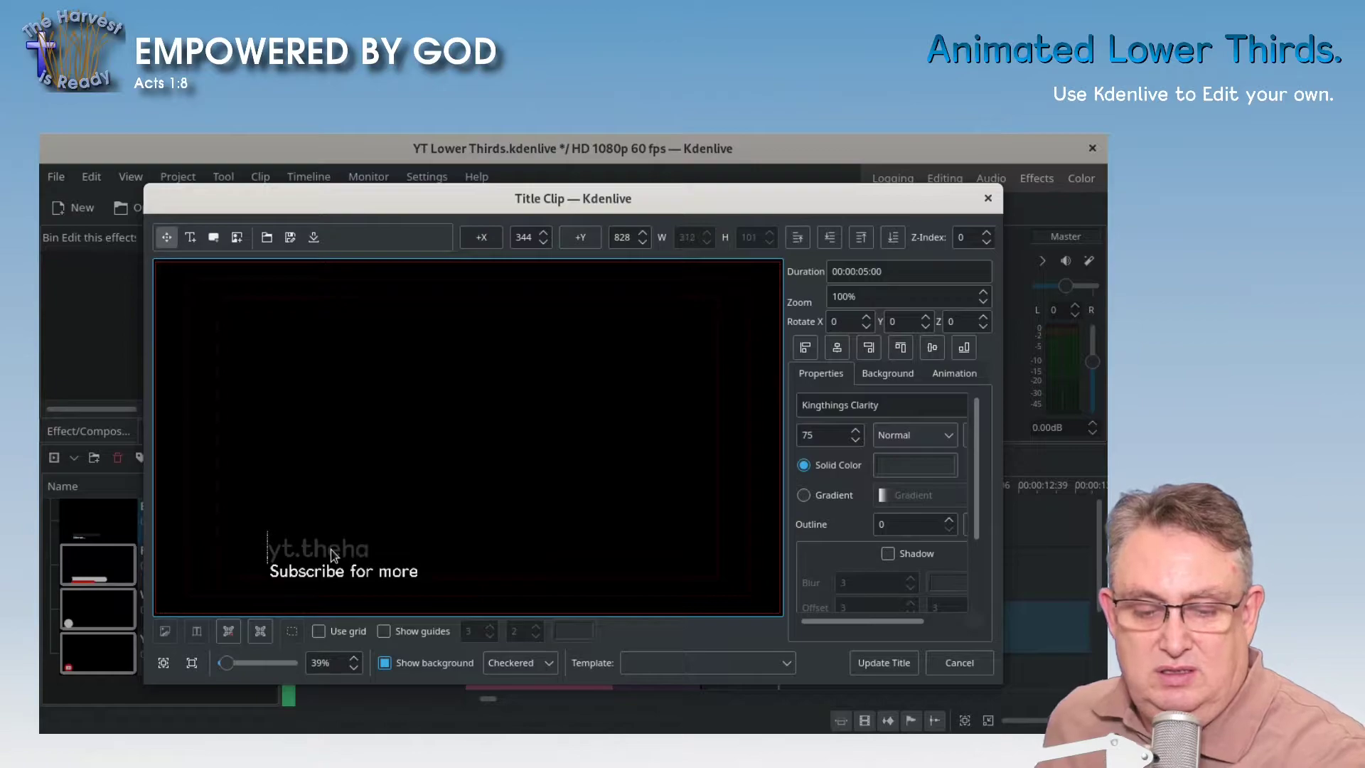
{"action": "type", "text": "rvest"}
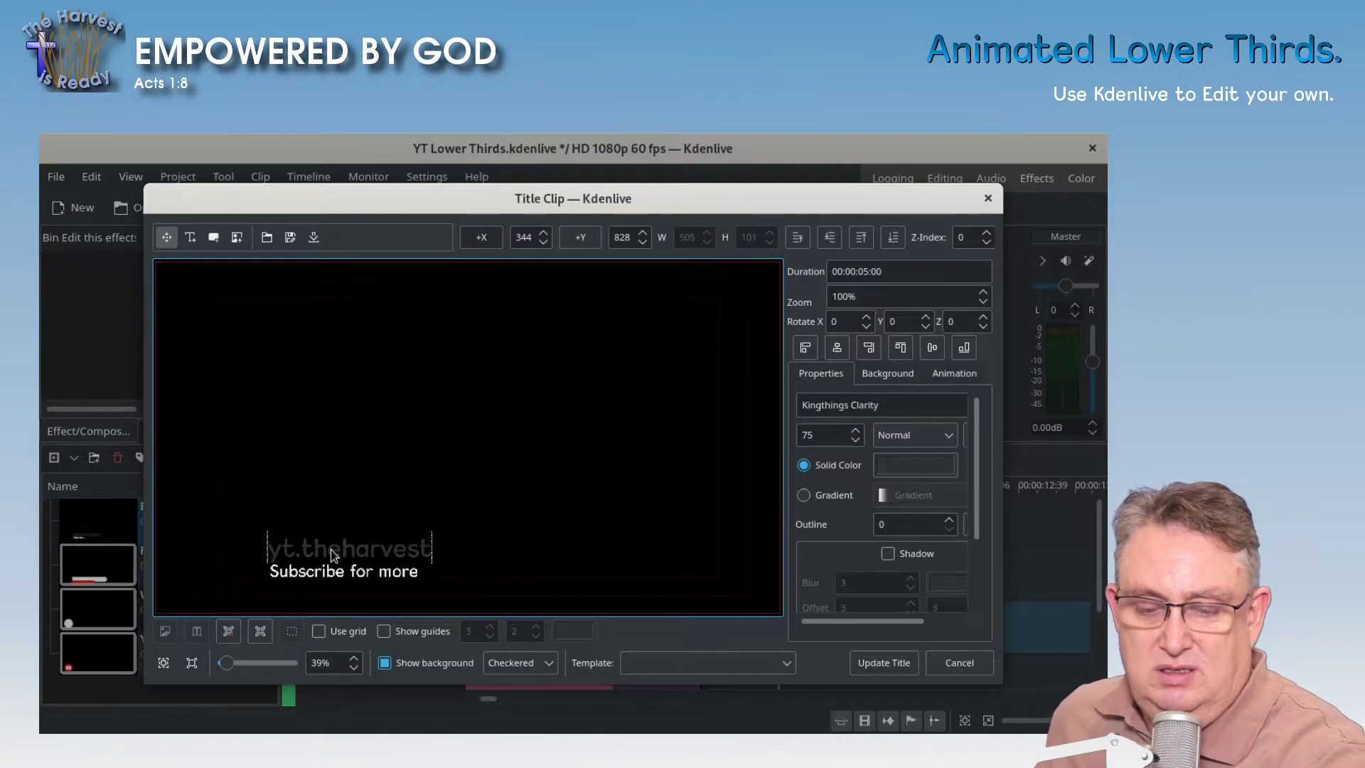
{"action": "type", "text": "ist"}
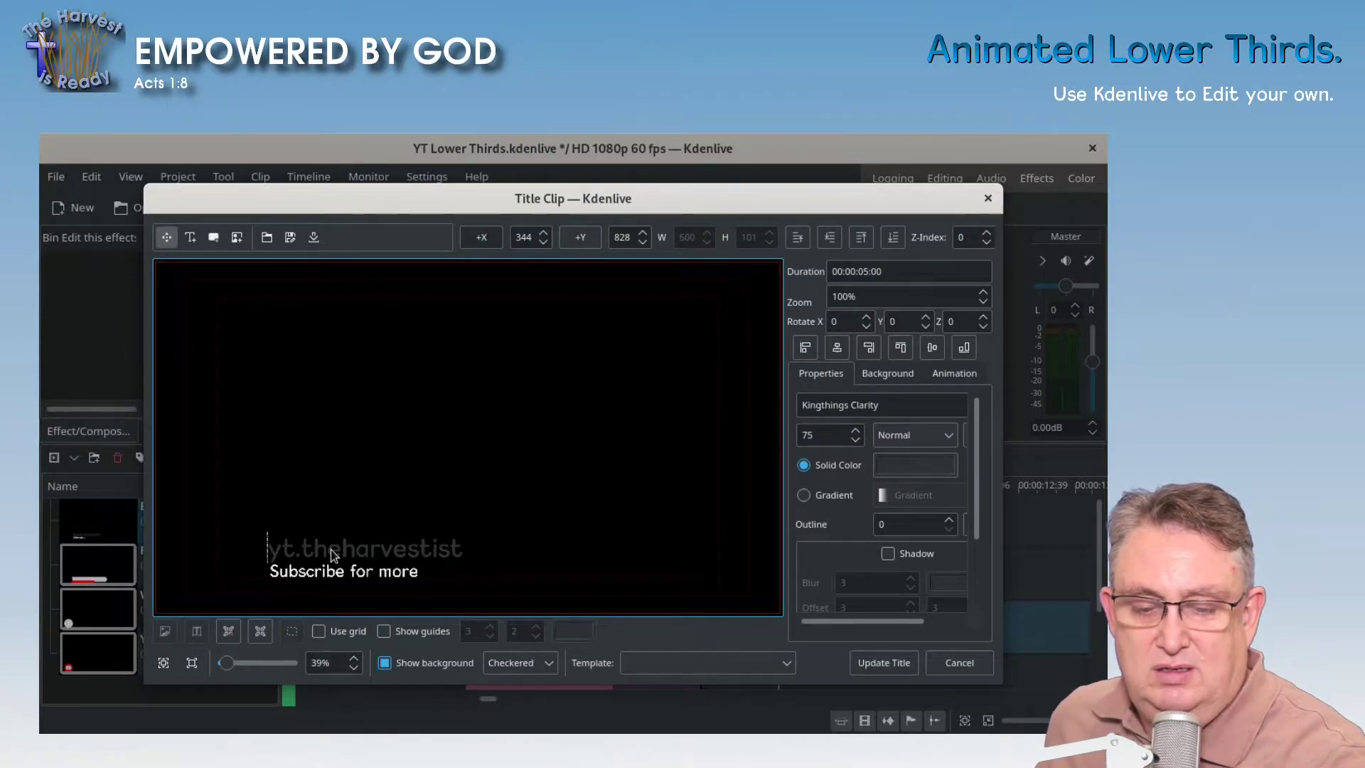
{"action": "key", "text": "BackSpace"}
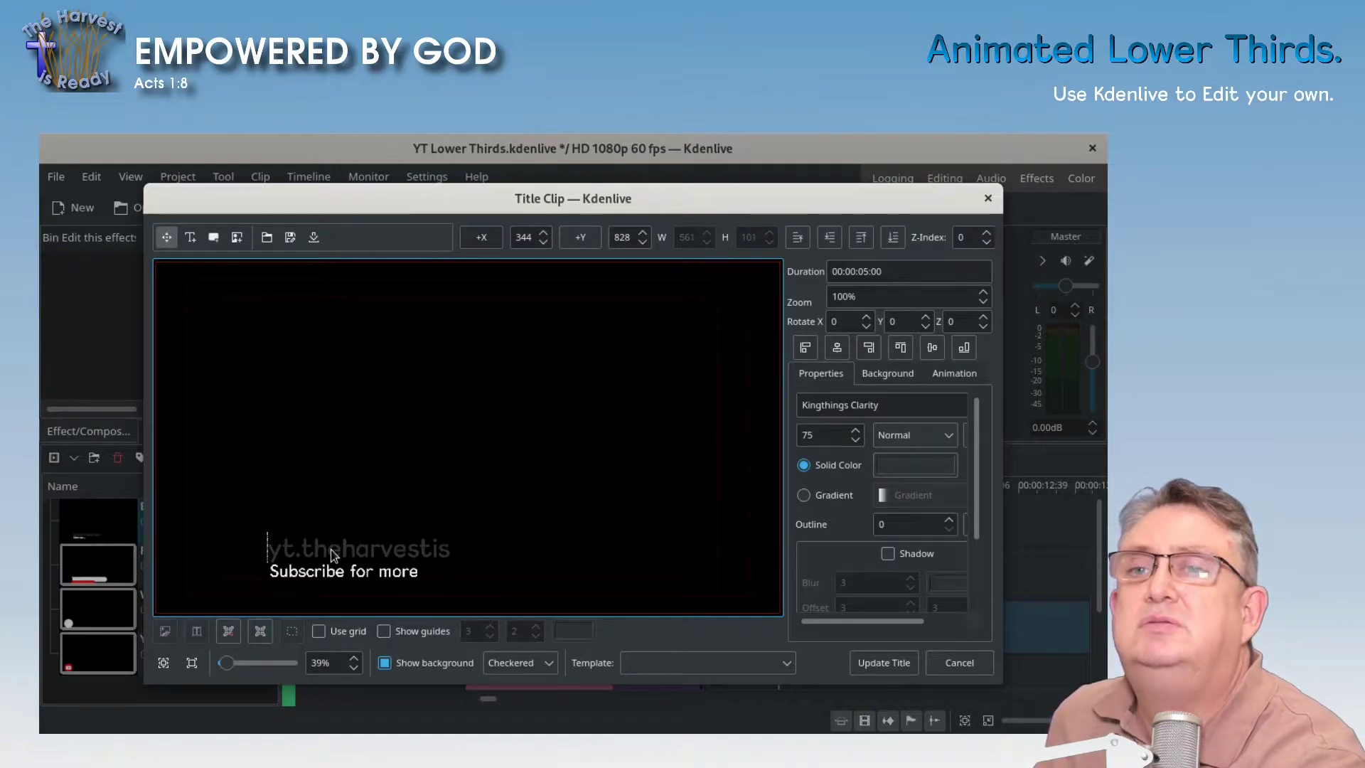
{"action": "type", "text": "rea"}
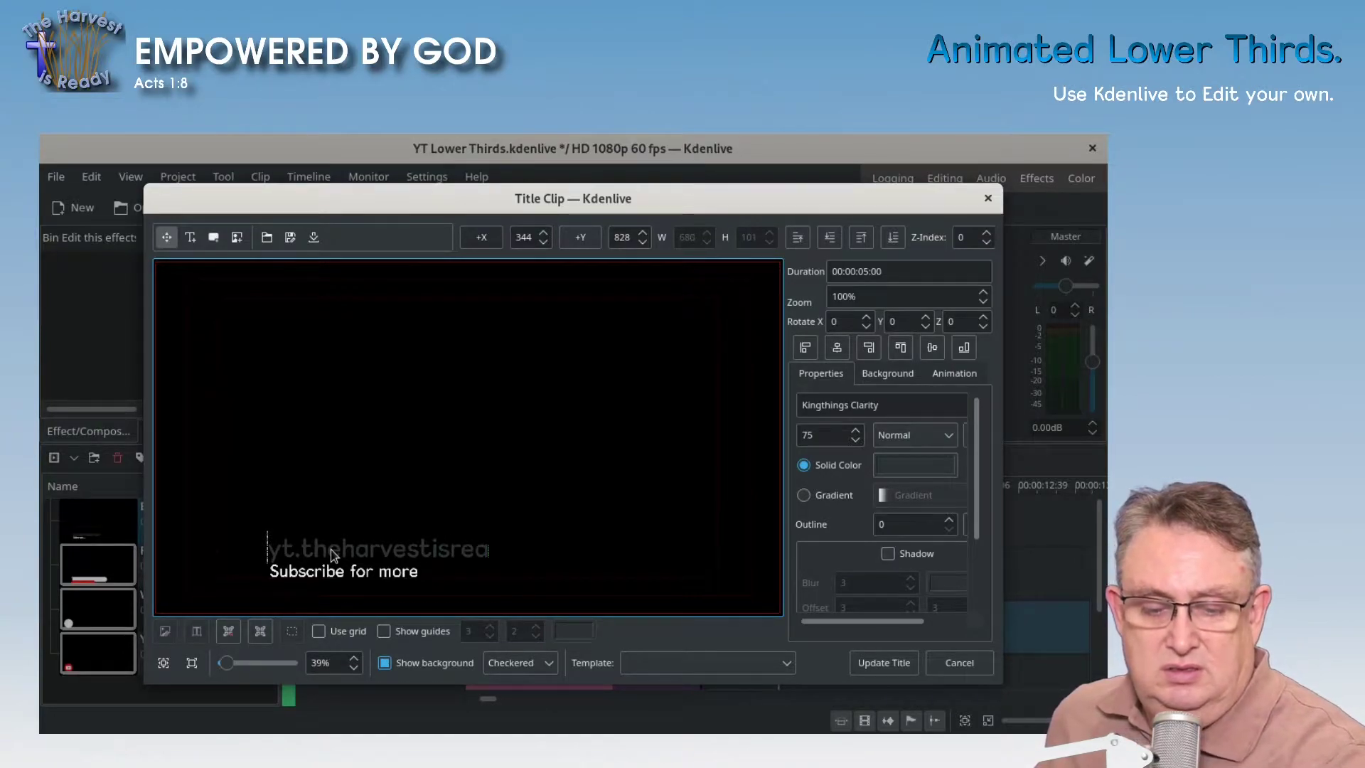
{"action": "type", "text": "dy.com"}
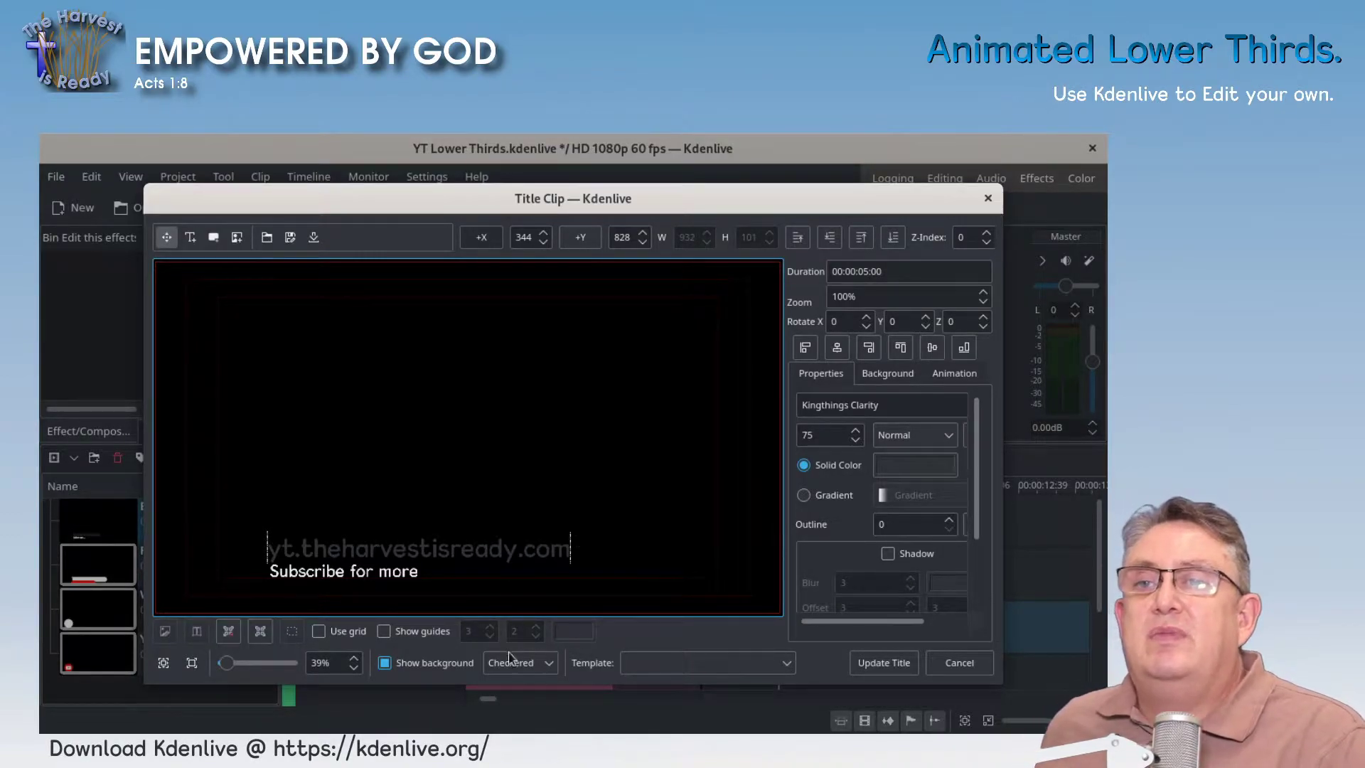
Step: Apply the new title text, then choose Alpha VP8 in the render dialog's Format list
{"action": "left_click", "coordinate": [886, 664]}
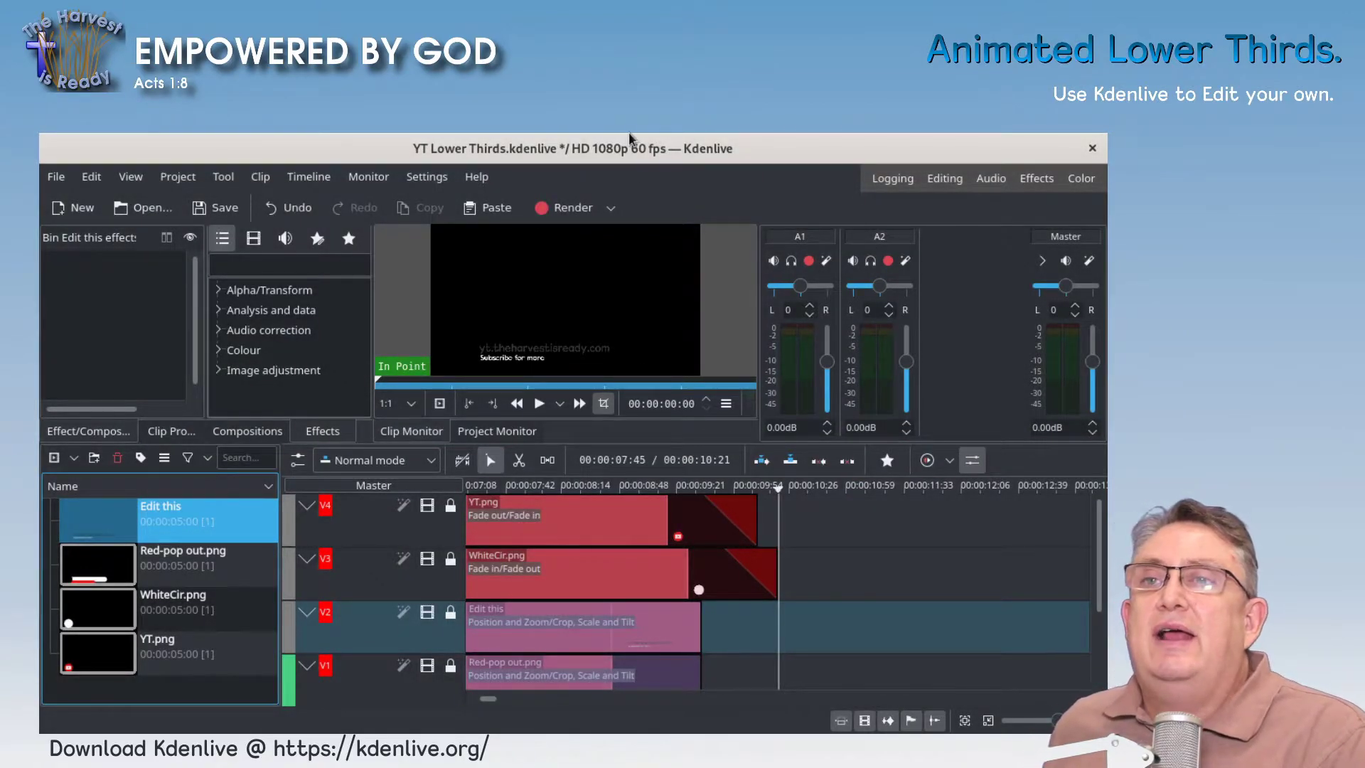
{"action": "left_click", "coordinate": [572, 207]}
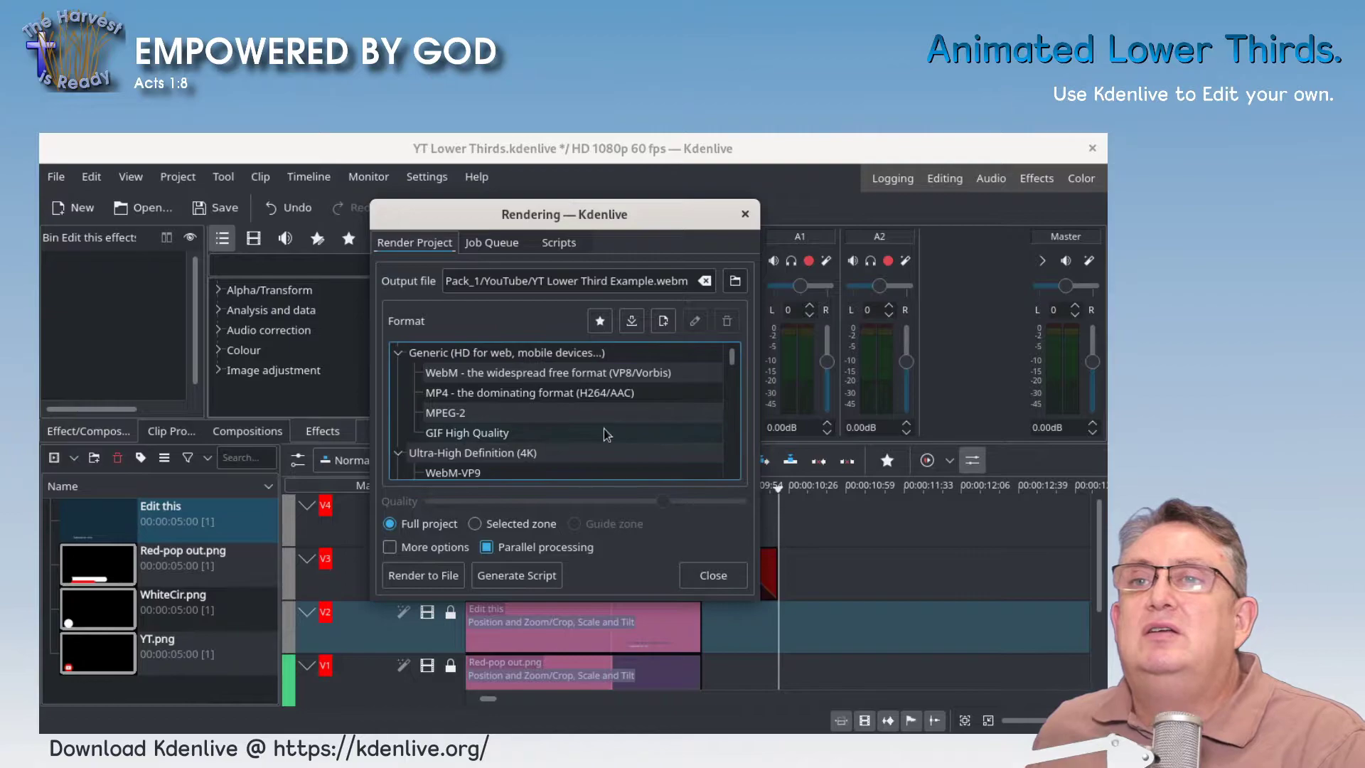
{"action": "scroll", "coordinate": [576, 412], "scroll_direction": "down", "scroll_amount": 5}
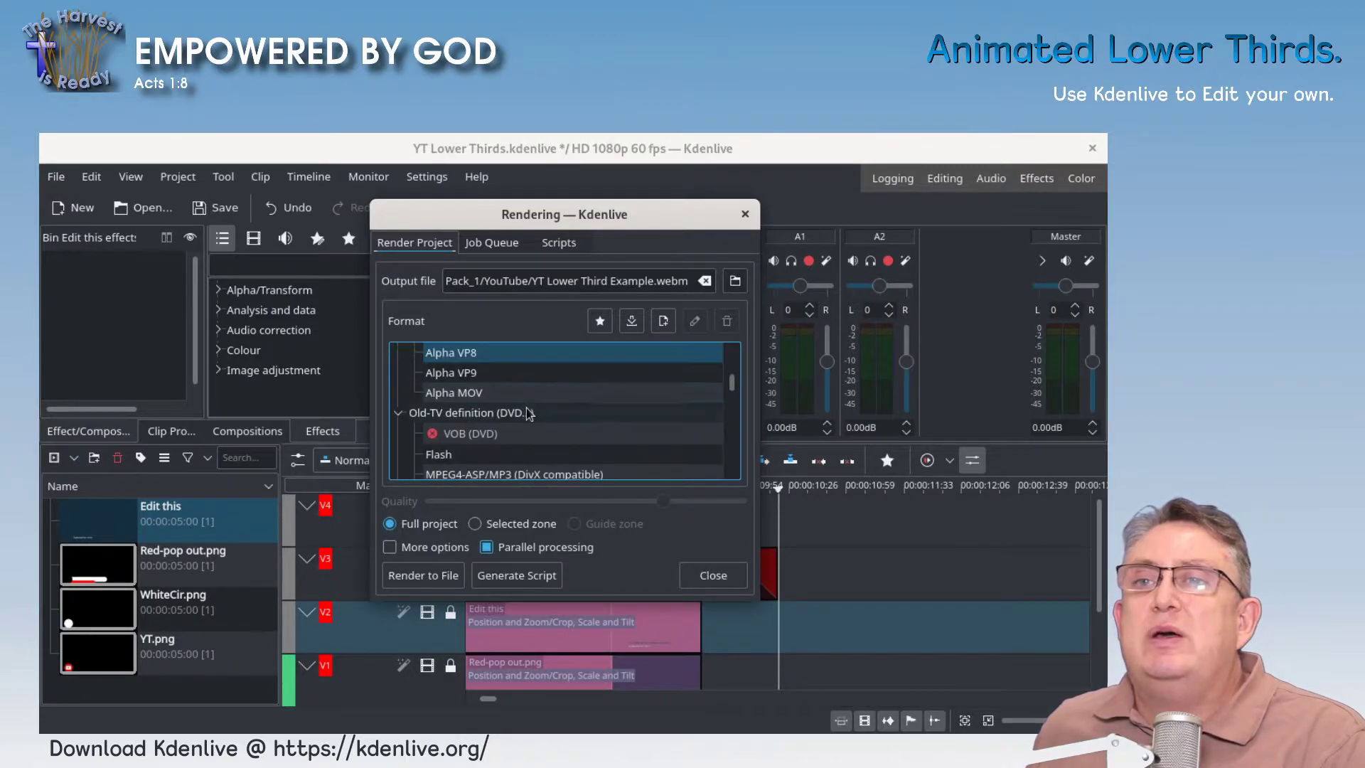
{"action": "scroll", "coordinate": [530, 415], "scroll_direction": "up", "scroll_amount": 2}
{"action": "scroll", "coordinate": [530, 415], "scroll_direction": "down", "scroll_amount": 1}
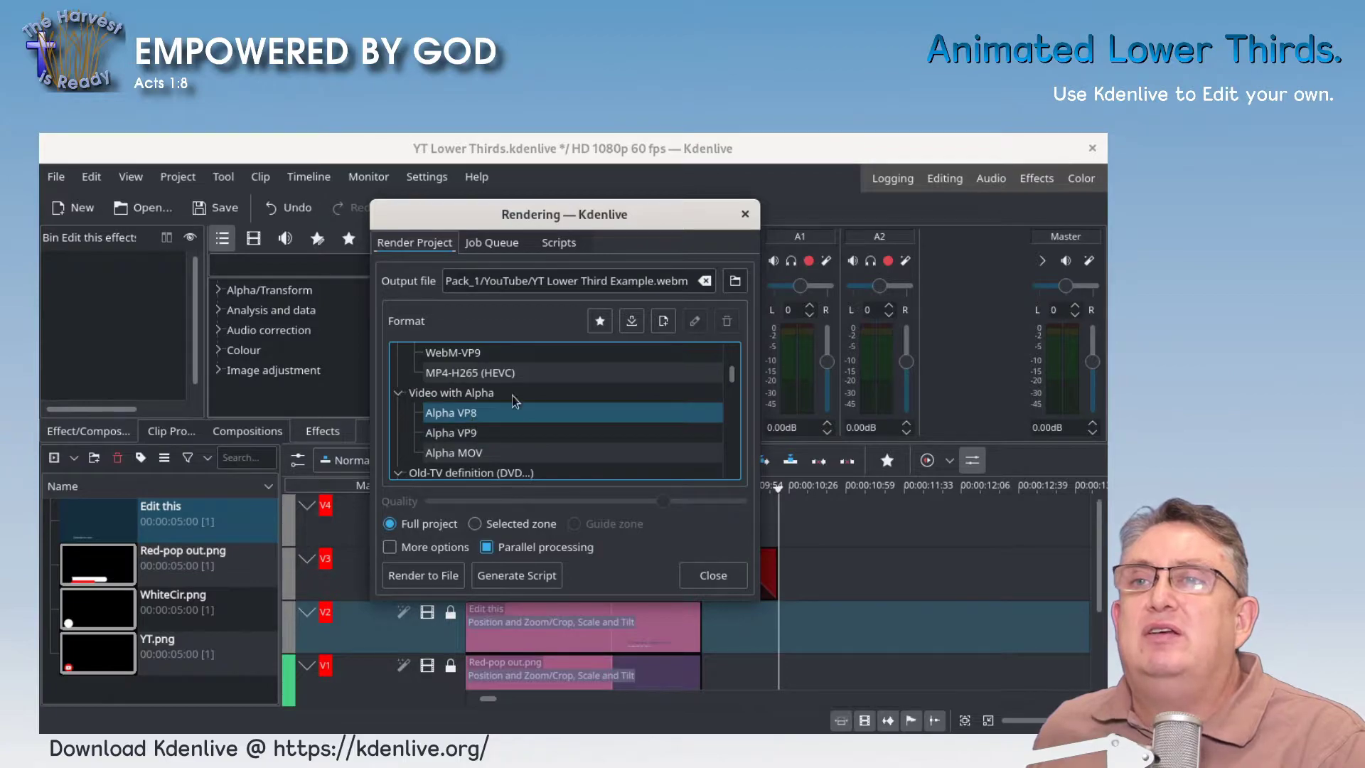
Step: Copy the output file name YT Lower Third Example.webm and open the save-location browser
{"action": "left_click", "coordinate": [539, 282]}
{"action": "key", "text": "shift+End"}
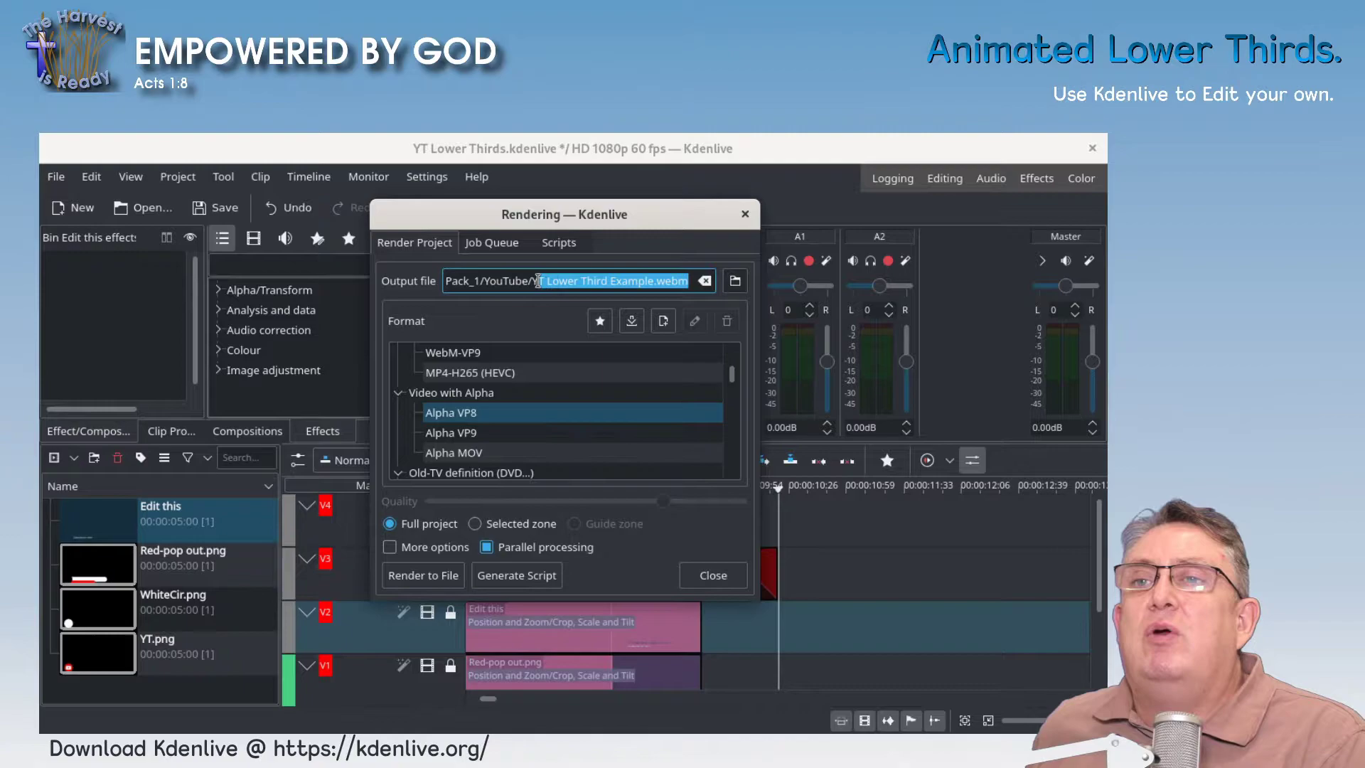
{"action": "left_click_drag", "start_coordinate": [529, 282], "coordinate": [631, 292]}
{"action": "key", "text": "shift+End"}
{"action": "left_click", "coordinate": [621, 290]}
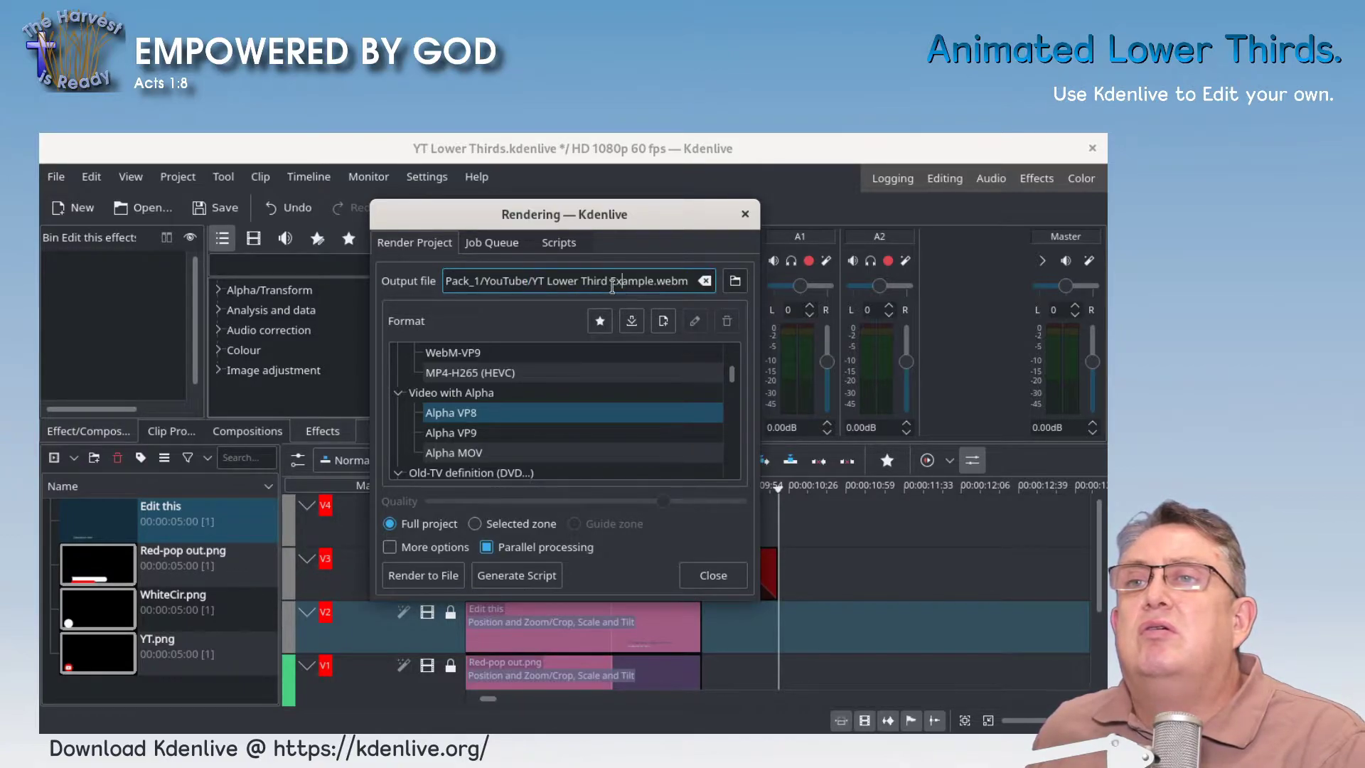
{"action": "left_click_drag", "start_coordinate": [532, 282], "coordinate": [660, 302]}
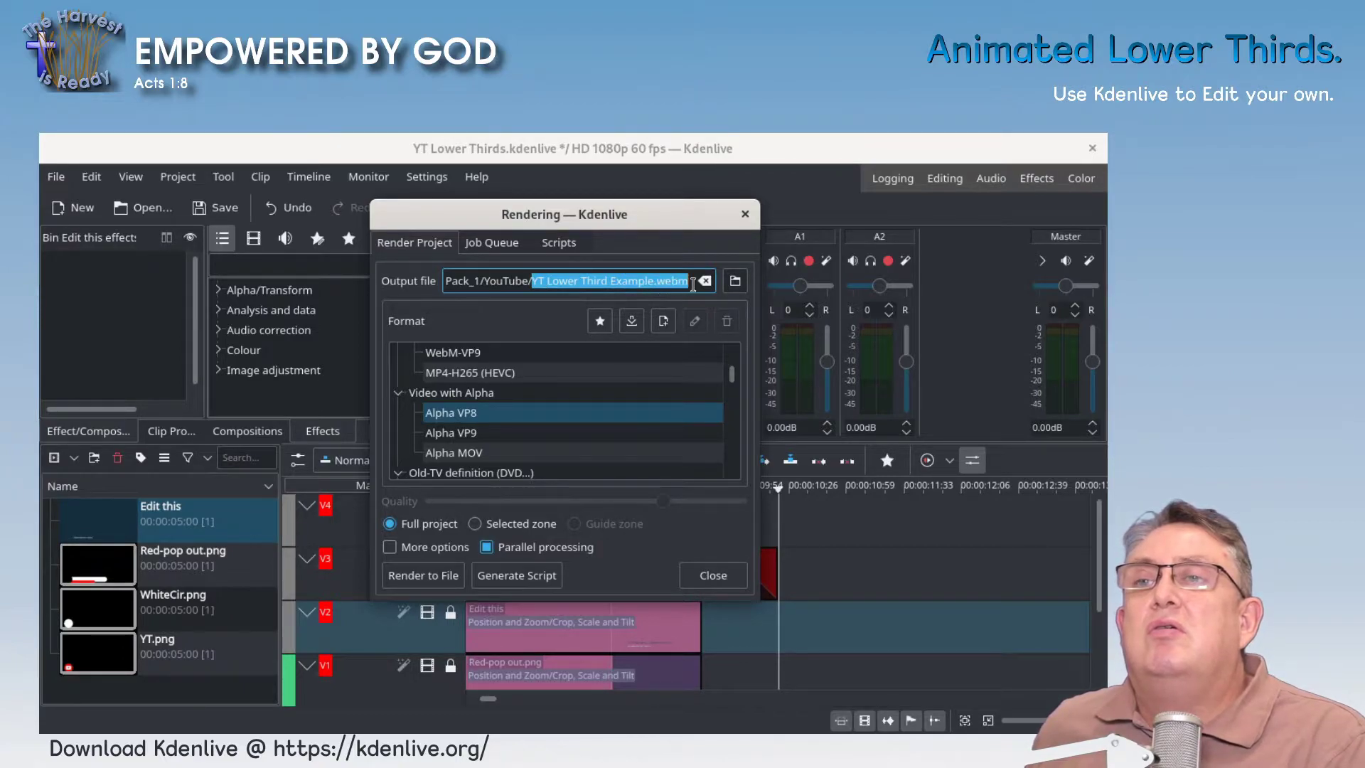
{"action": "right_click", "coordinate": [625, 281]}
{"action": "left_click", "coordinate": [672, 375]}
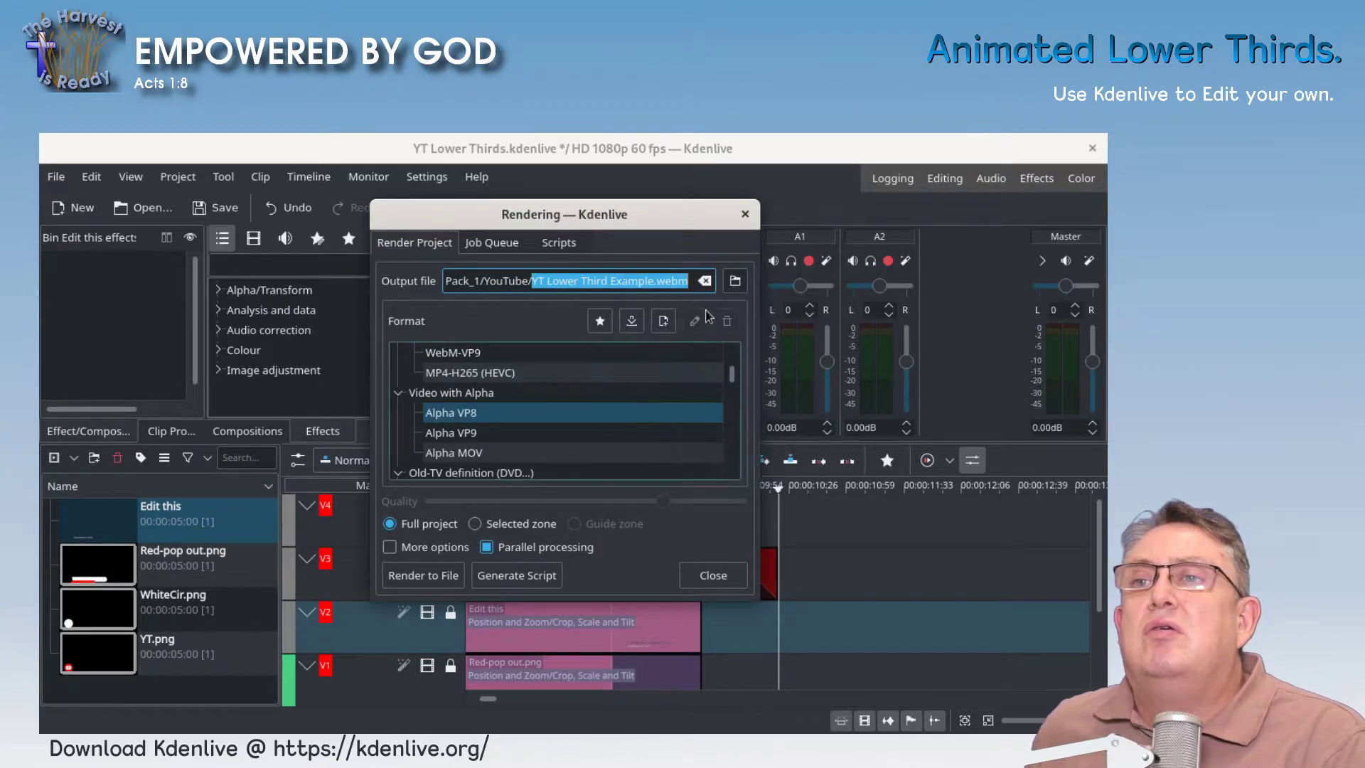
{"action": "left_click", "coordinate": [735, 282]}
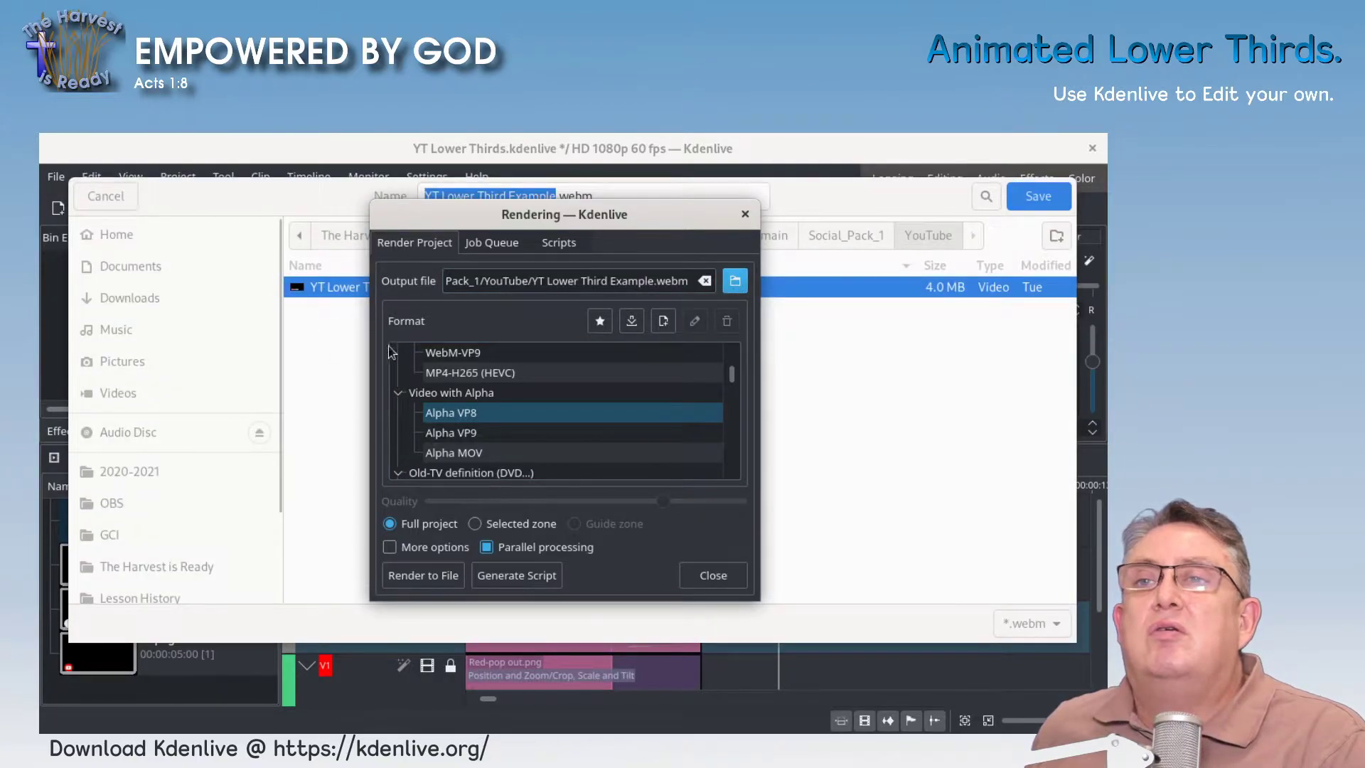
Step: Save the render output in the lowerthirds folder, removing 'Example' to get YT Lower Third.webm
{"action": "left_click", "coordinate": [327, 351]}
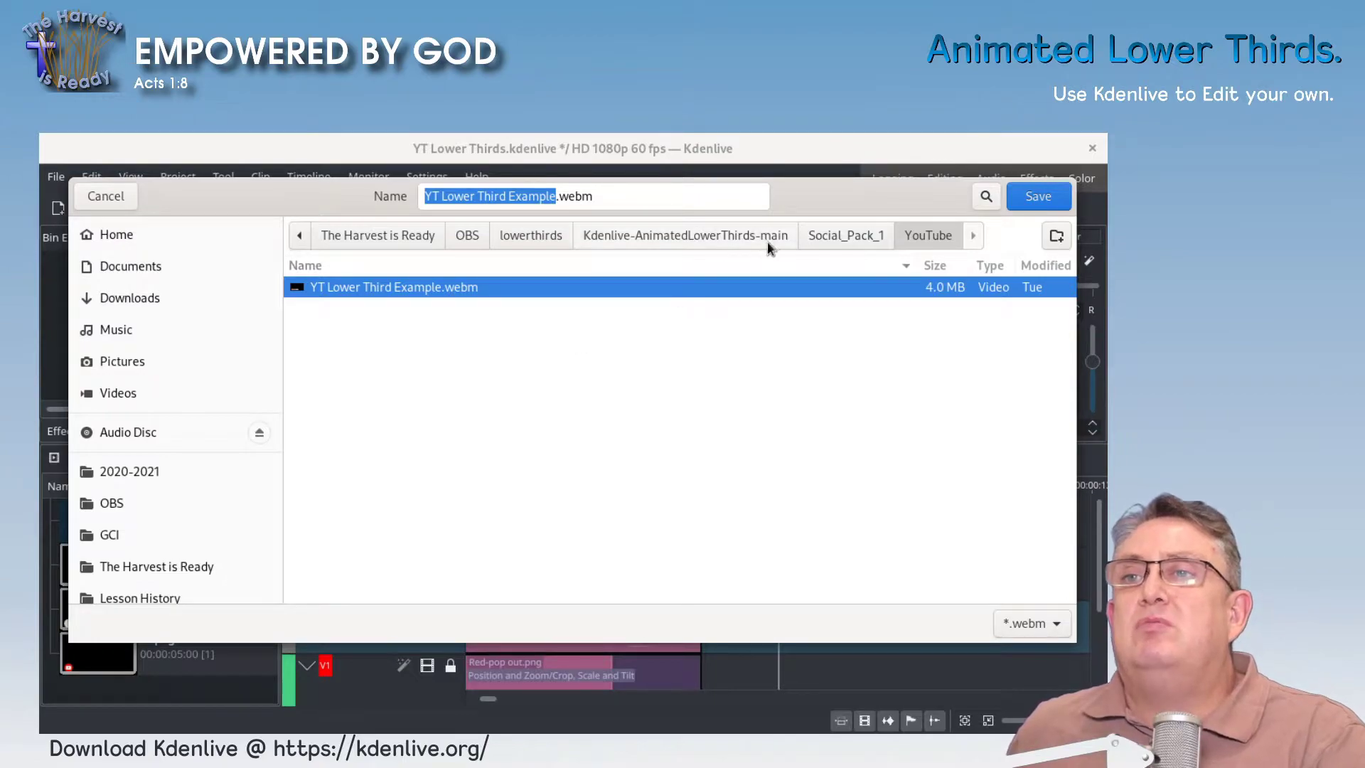
{"action": "left_click", "coordinate": [526, 239]}
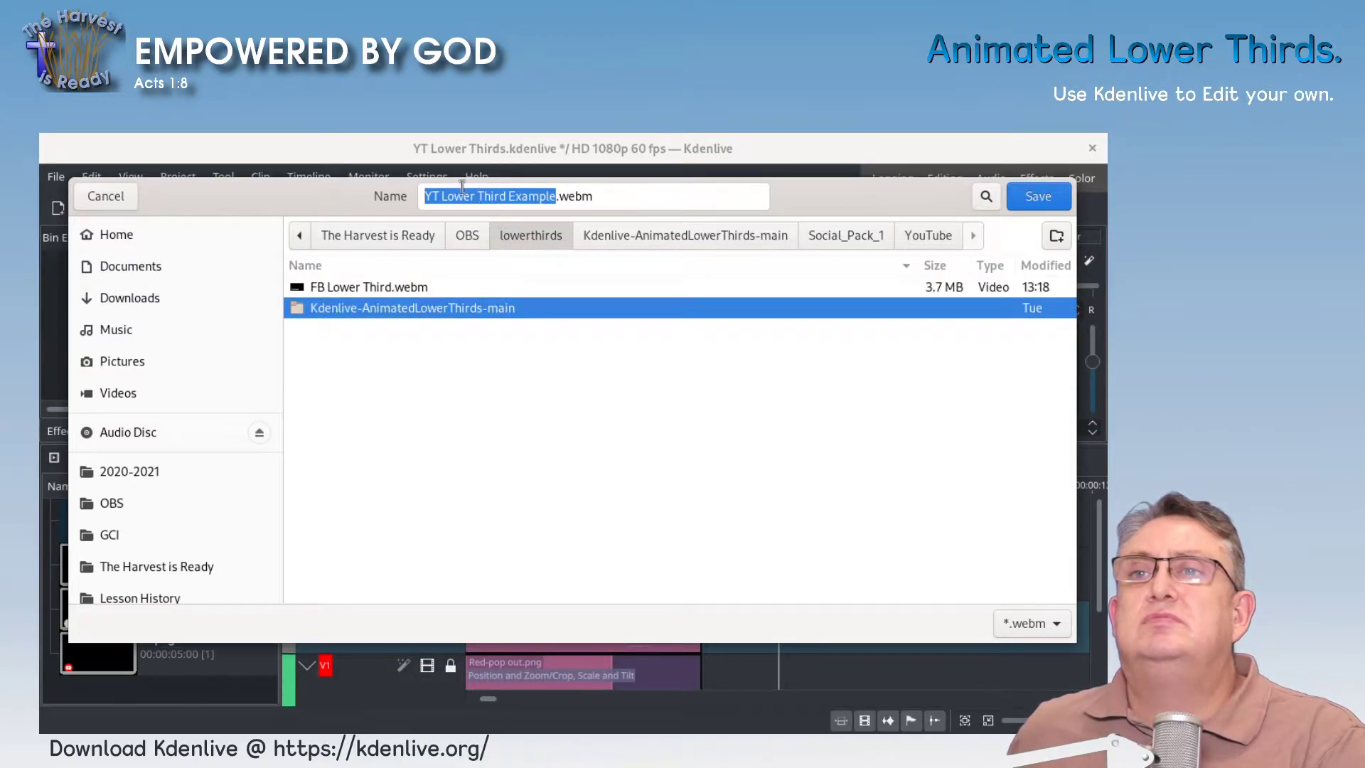
{"action": "double_click", "coordinate": [518, 197]}
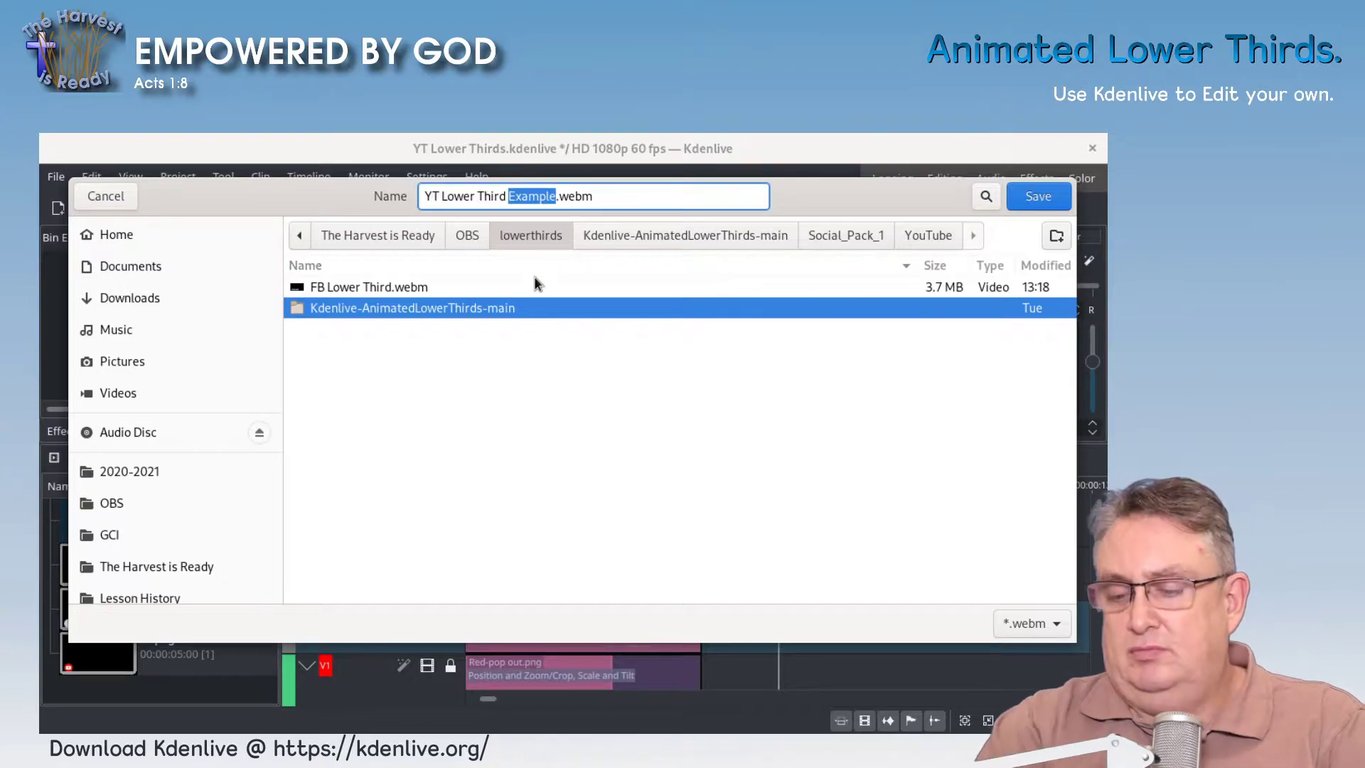
{"action": "key", "text": "BackSpace"}
{"action": "key", "text": "BackSpace"}
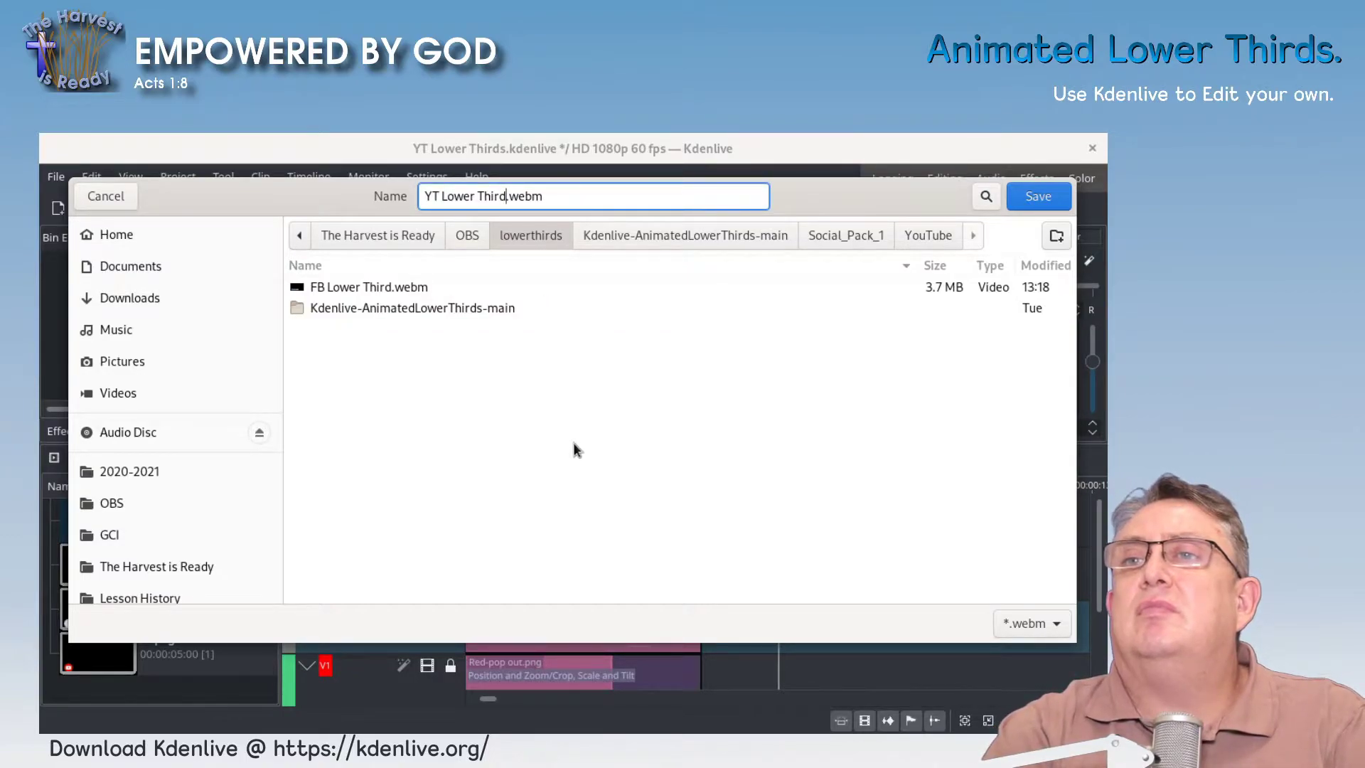
{"action": "key", "text": "Return"}
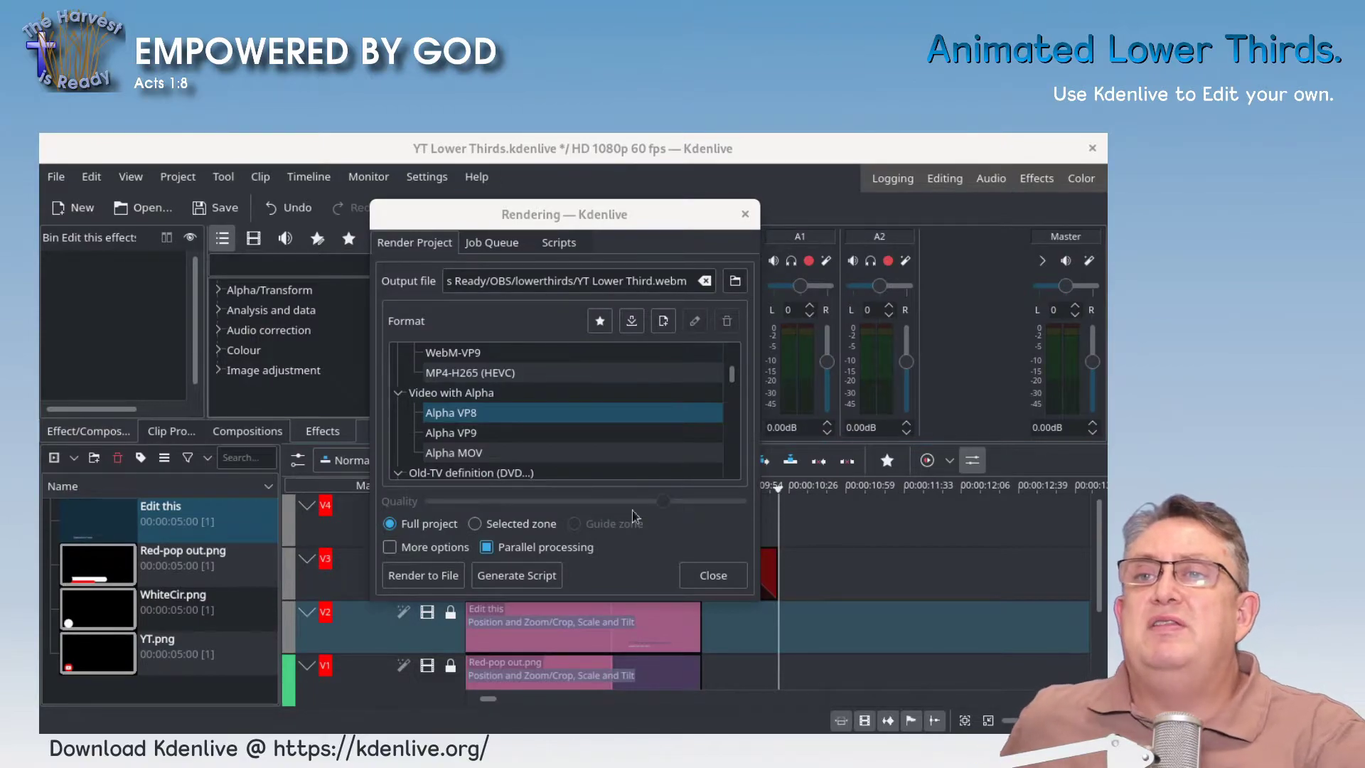
Step: Render to YT Lower Third.webm, then switch to OBS once rendering finishes
{"action": "left_click", "coordinate": [407, 579]}
{"action": "left_click", "coordinate": [406, 578]}
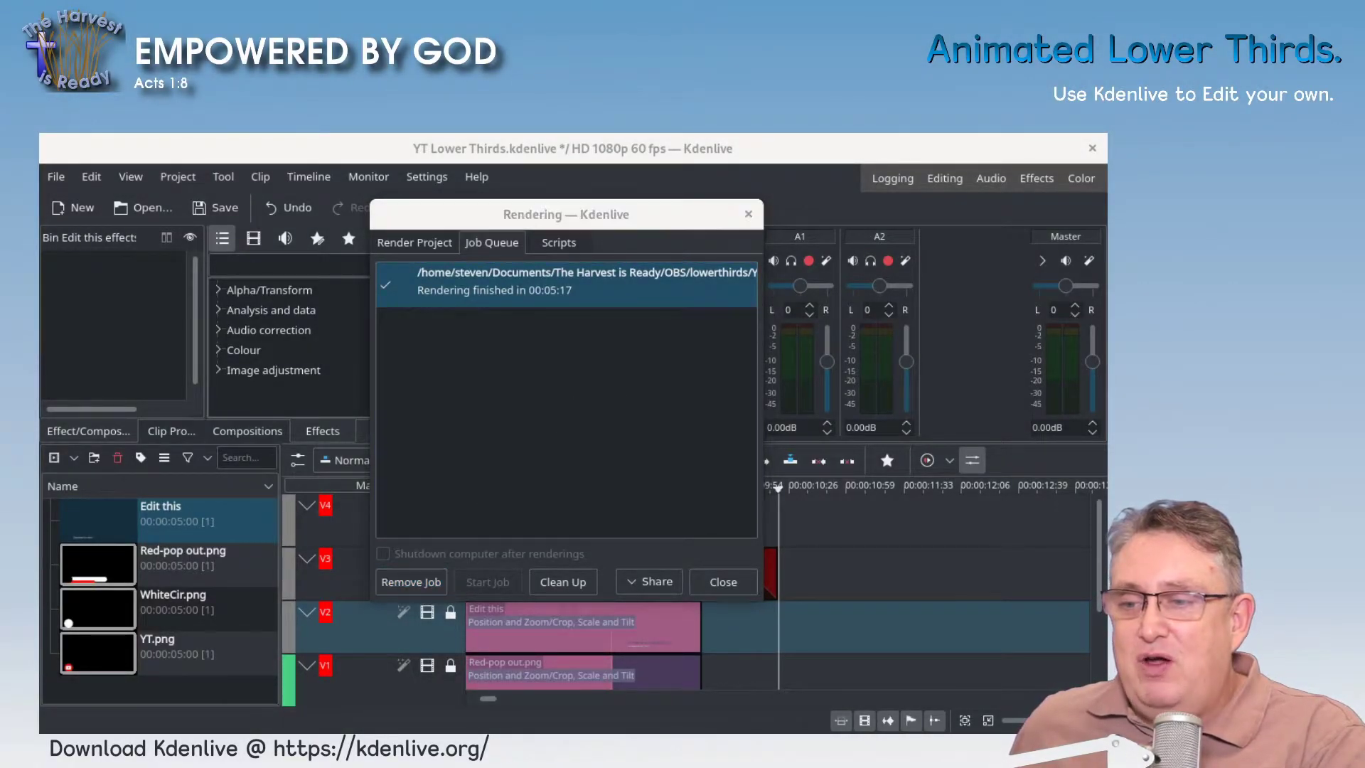
{"action": "key", "text": "alt+Tab"}
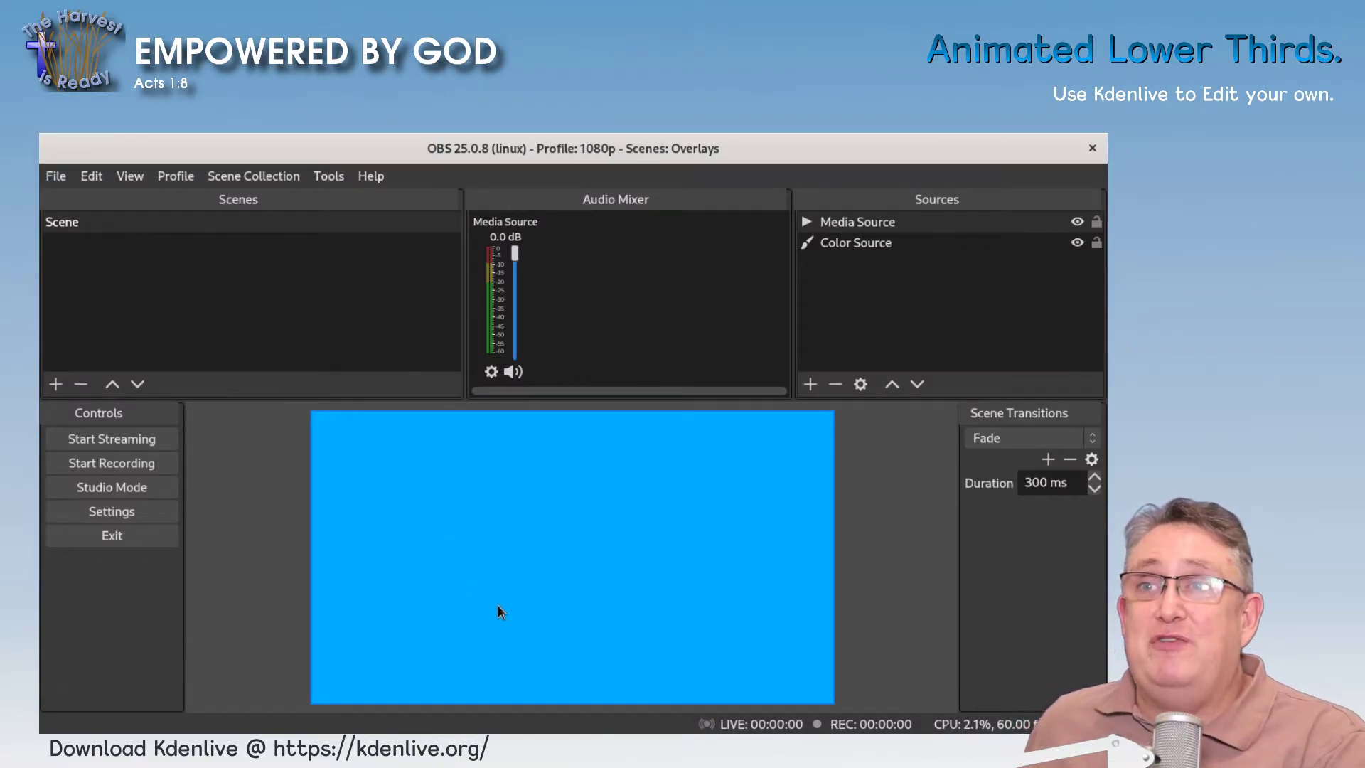
Step: Hide and reshow the Media Source to replay the Facebook lower third, then open the Sources + list
{"action": "left_click", "coordinate": [890, 226]}
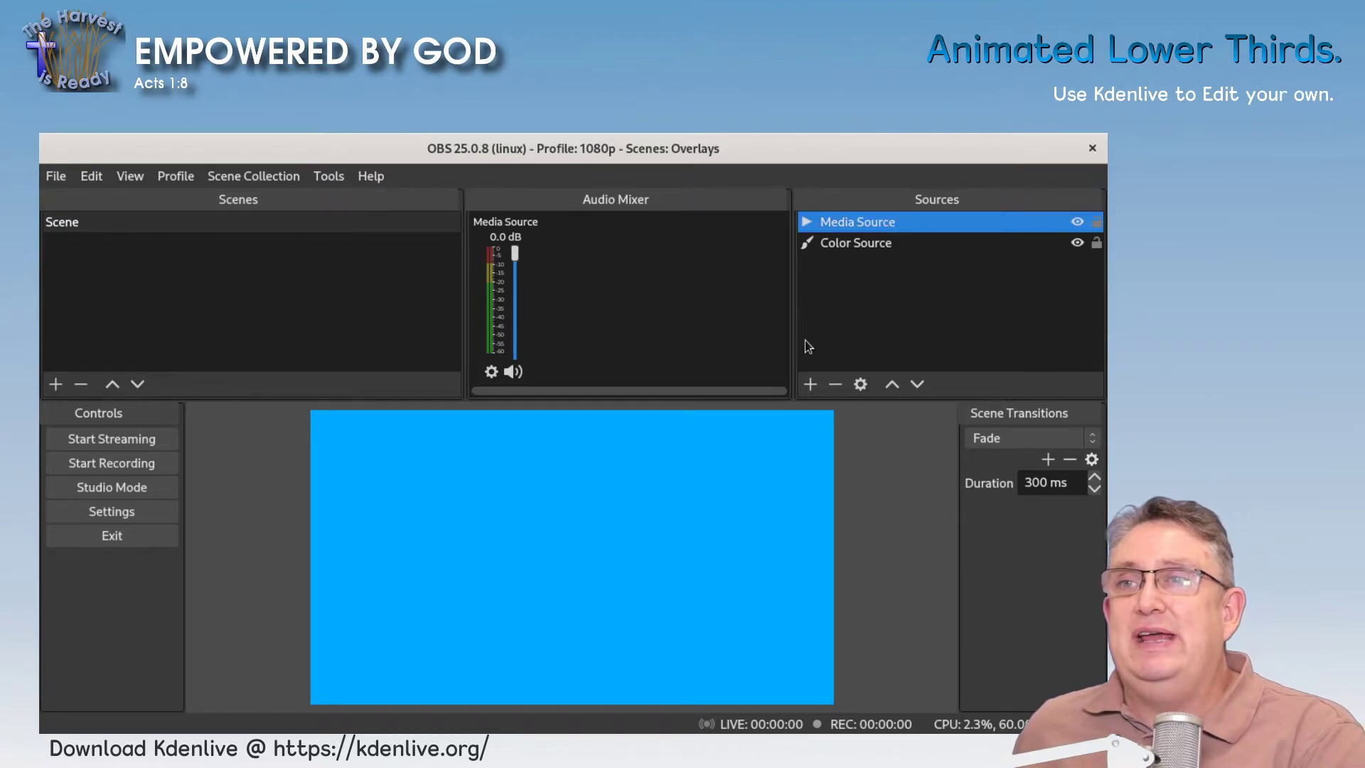
{"action": "left_click", "coordinate": [1079, 223]}
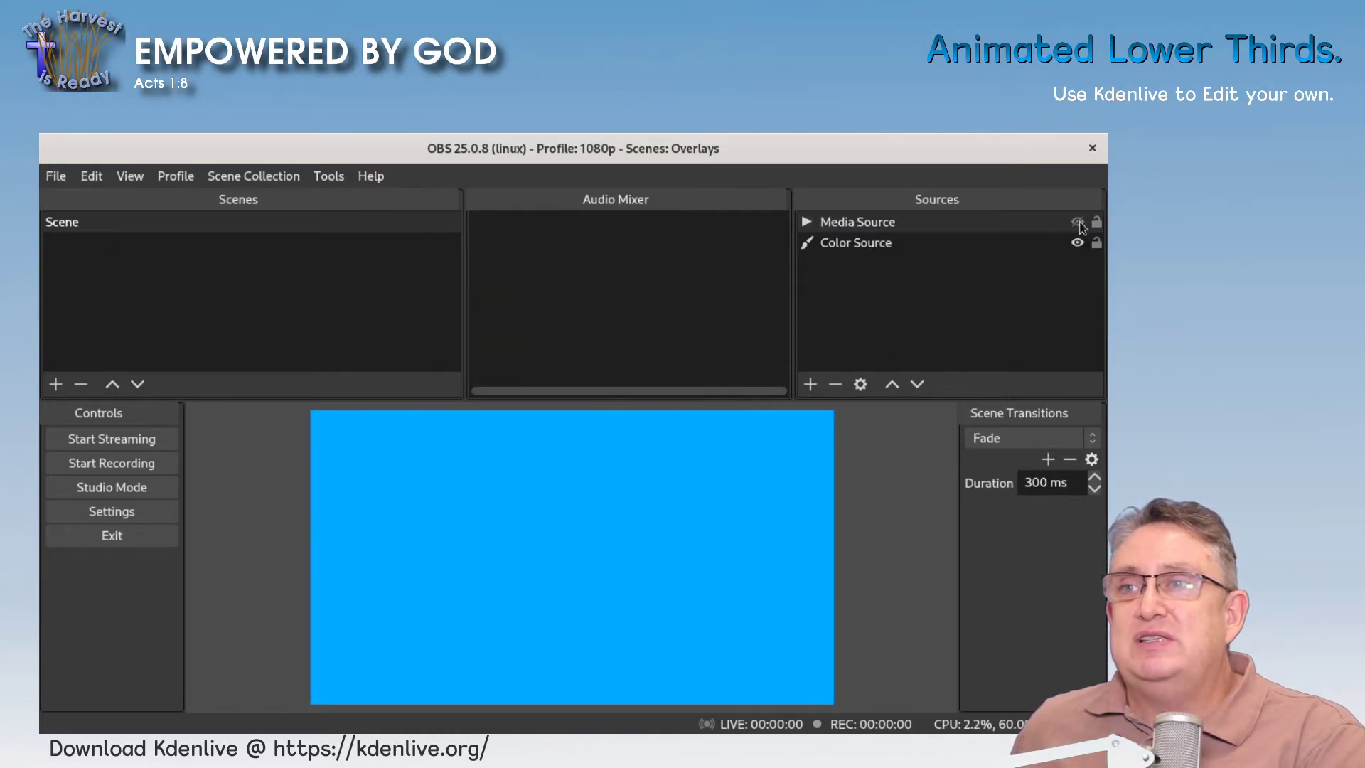
{"action": "left_click", "coordinate": [1078, 223]}
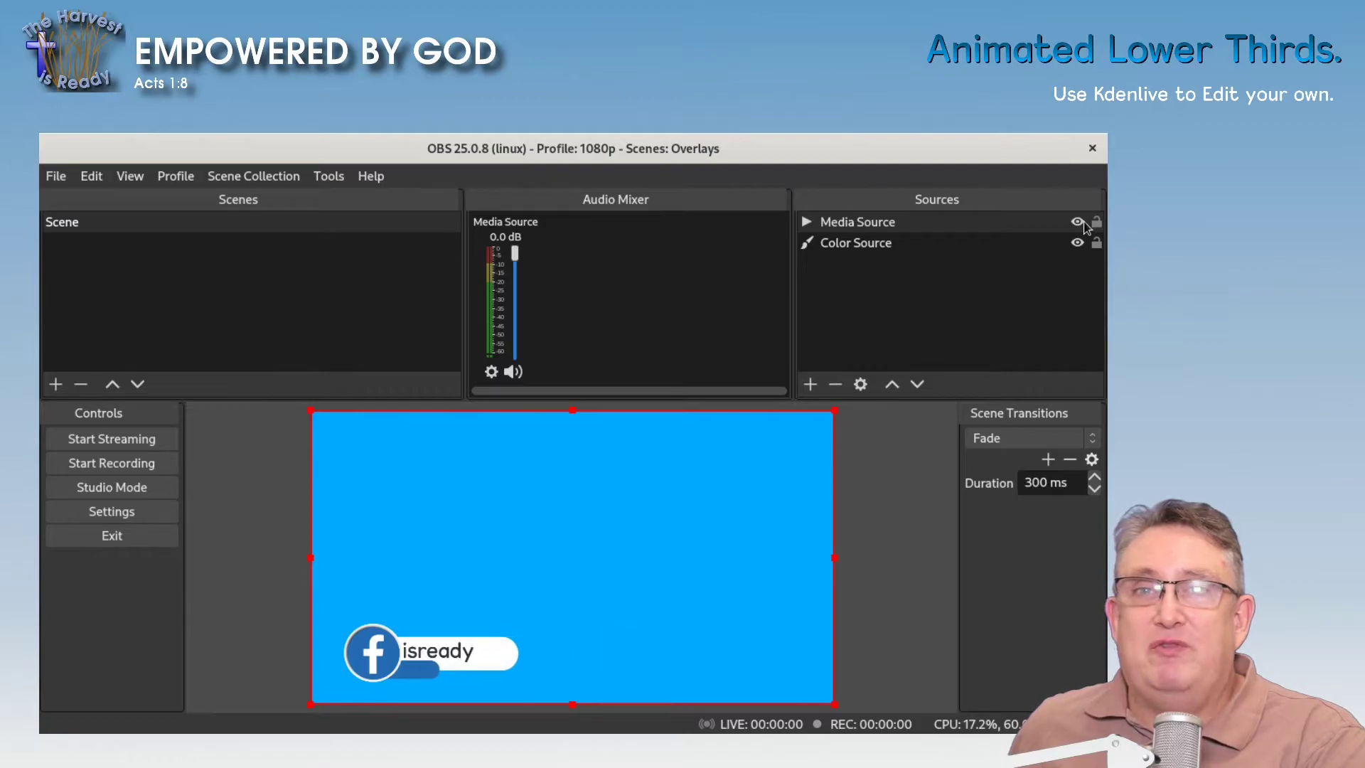
{"action": "left_click", "coordinate": [809, 384]}
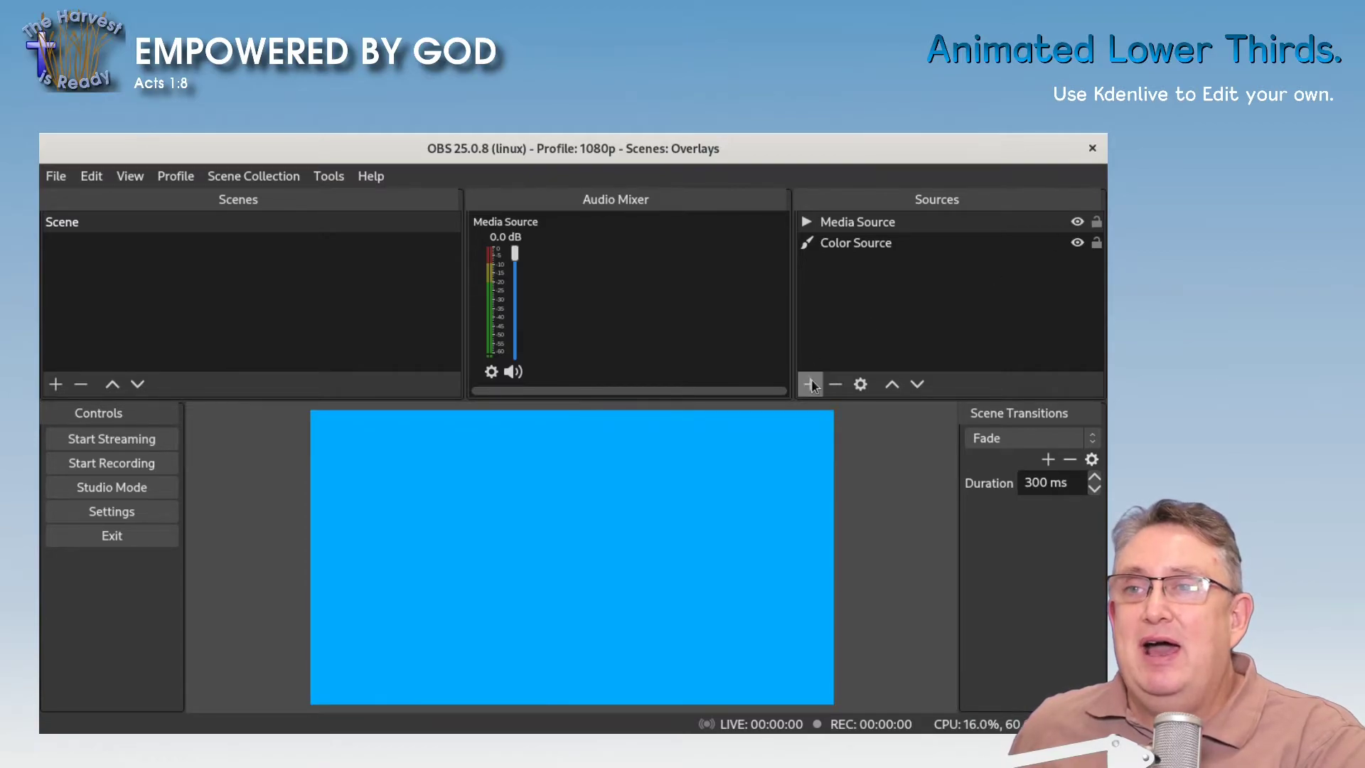
Step: Add Media Source 2 playing YT Lower Third.webm with Close file when inactive, then hide both media sources
{"action": "left_click", "coordinate": [831, 374]}
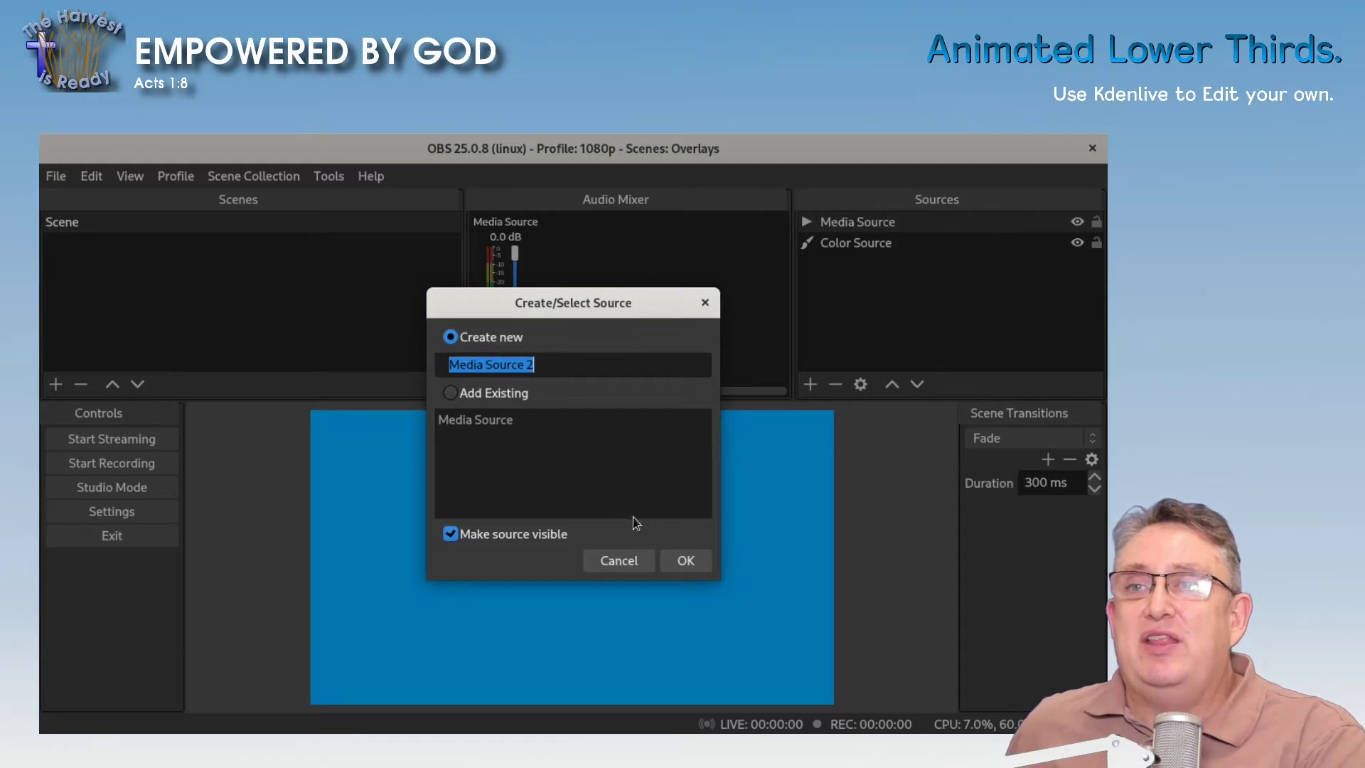
{"action": "left_click", "coordinate": [684, 559]}
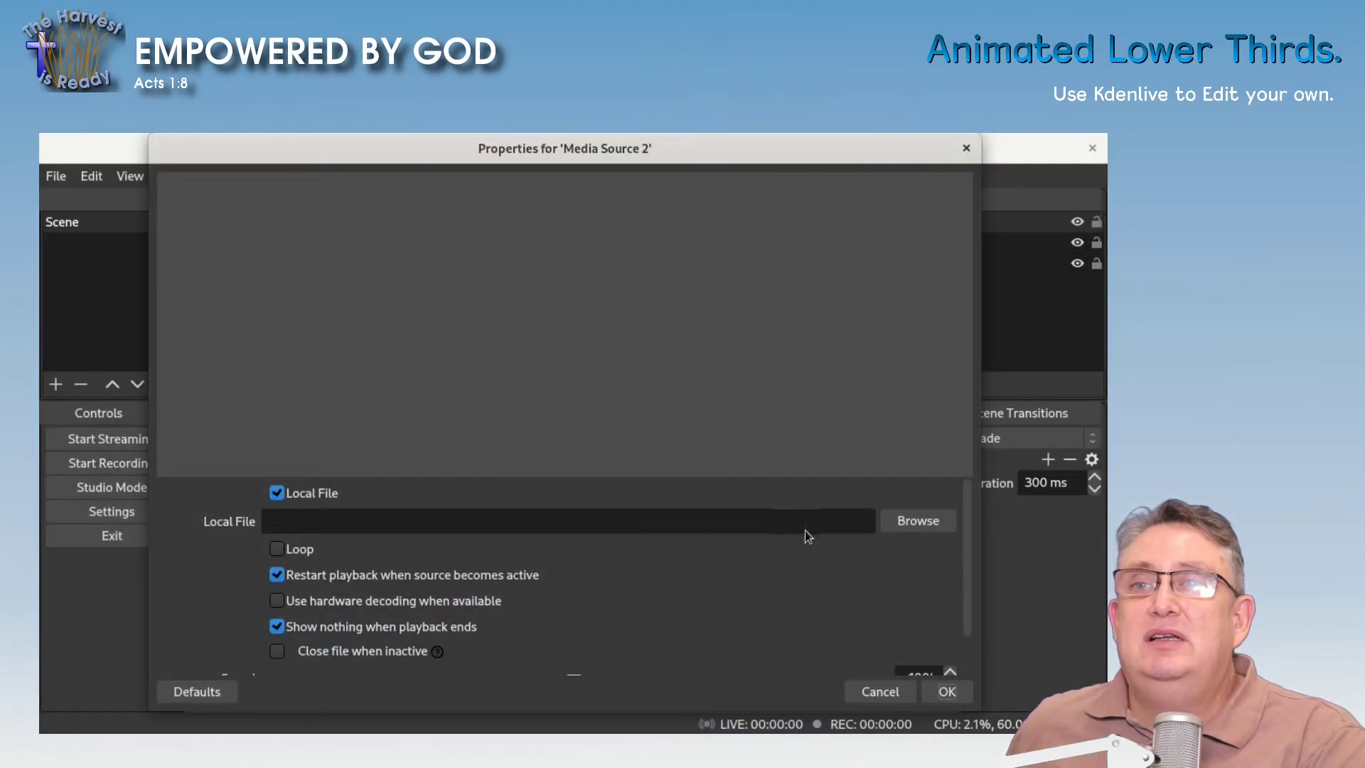
{"action": "left_click", "coordinate": [898, 521]}
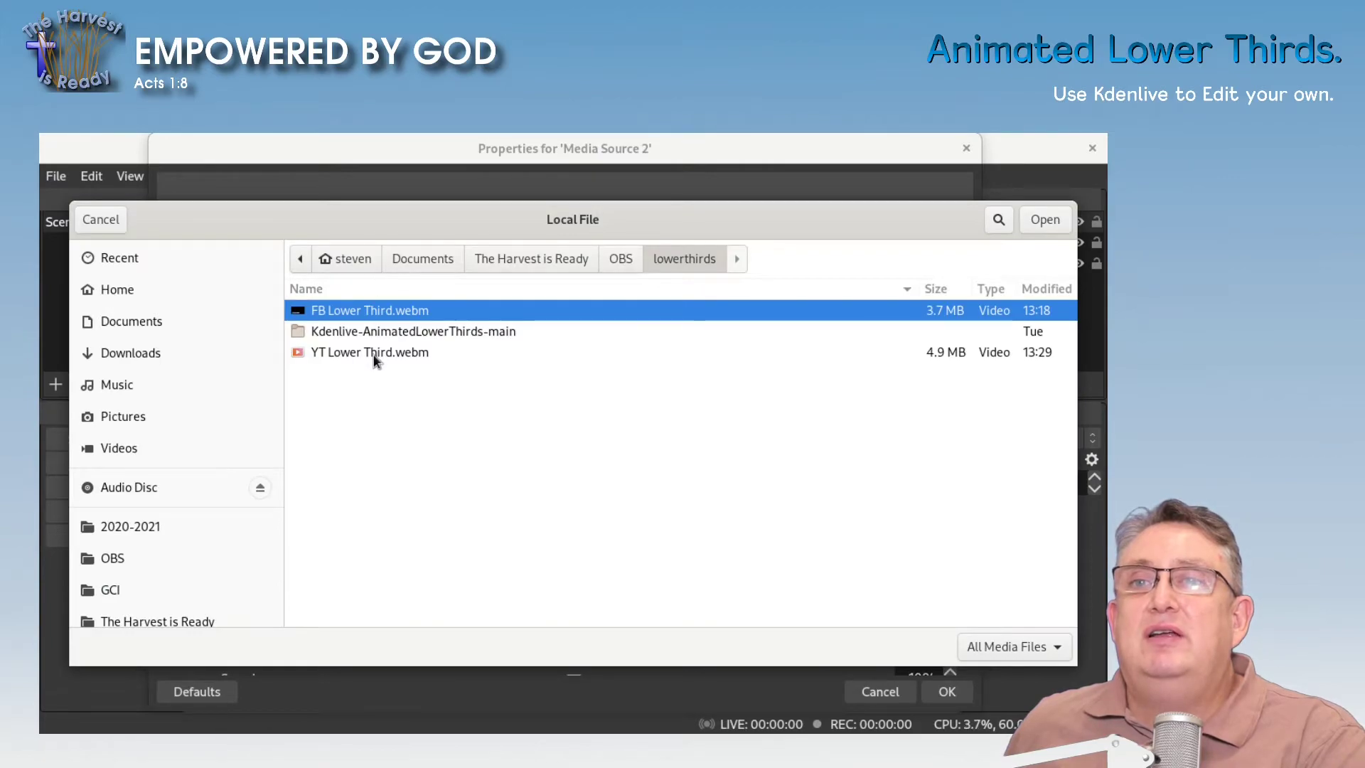
{"action": "left_click", "coordinate": [373, 353]}
{"action": "key", "text": "Return"}
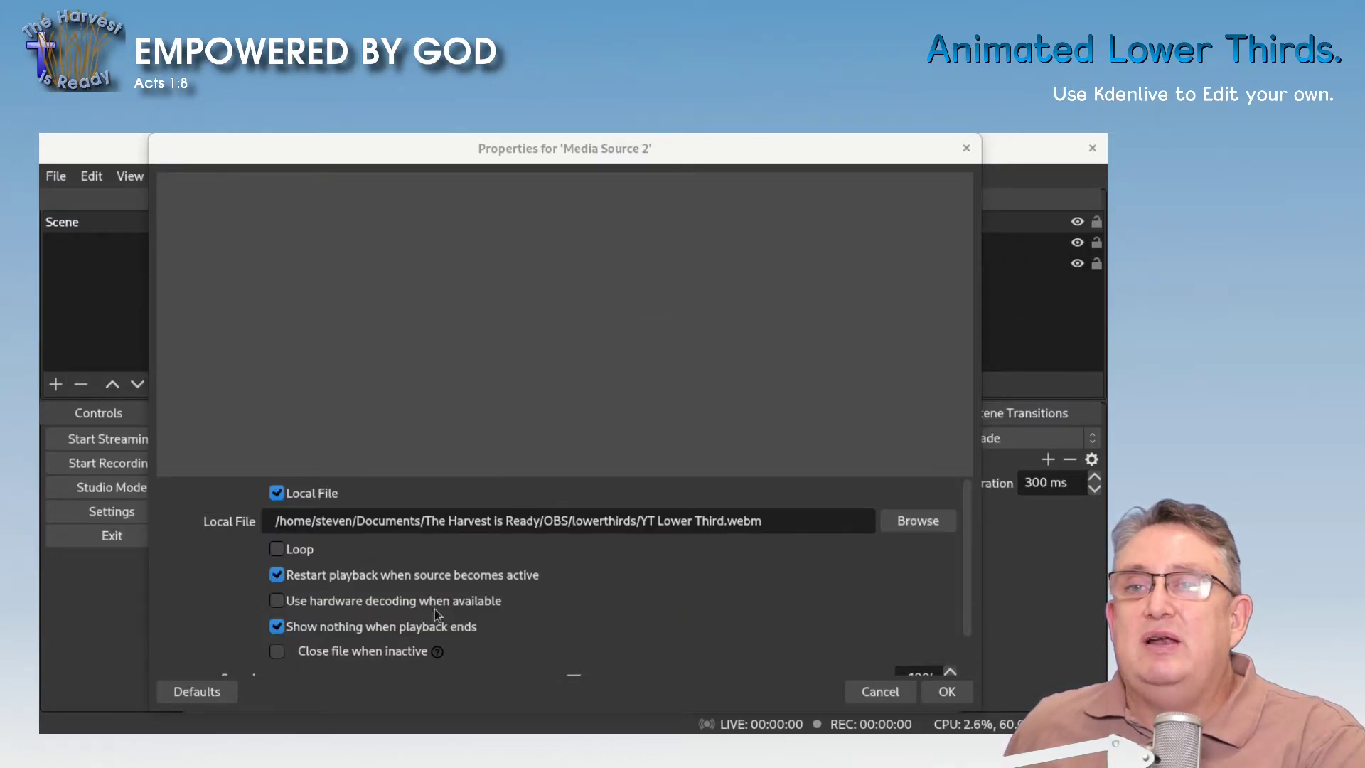
{"action": "left_click", "coordinate": [278, 652]}
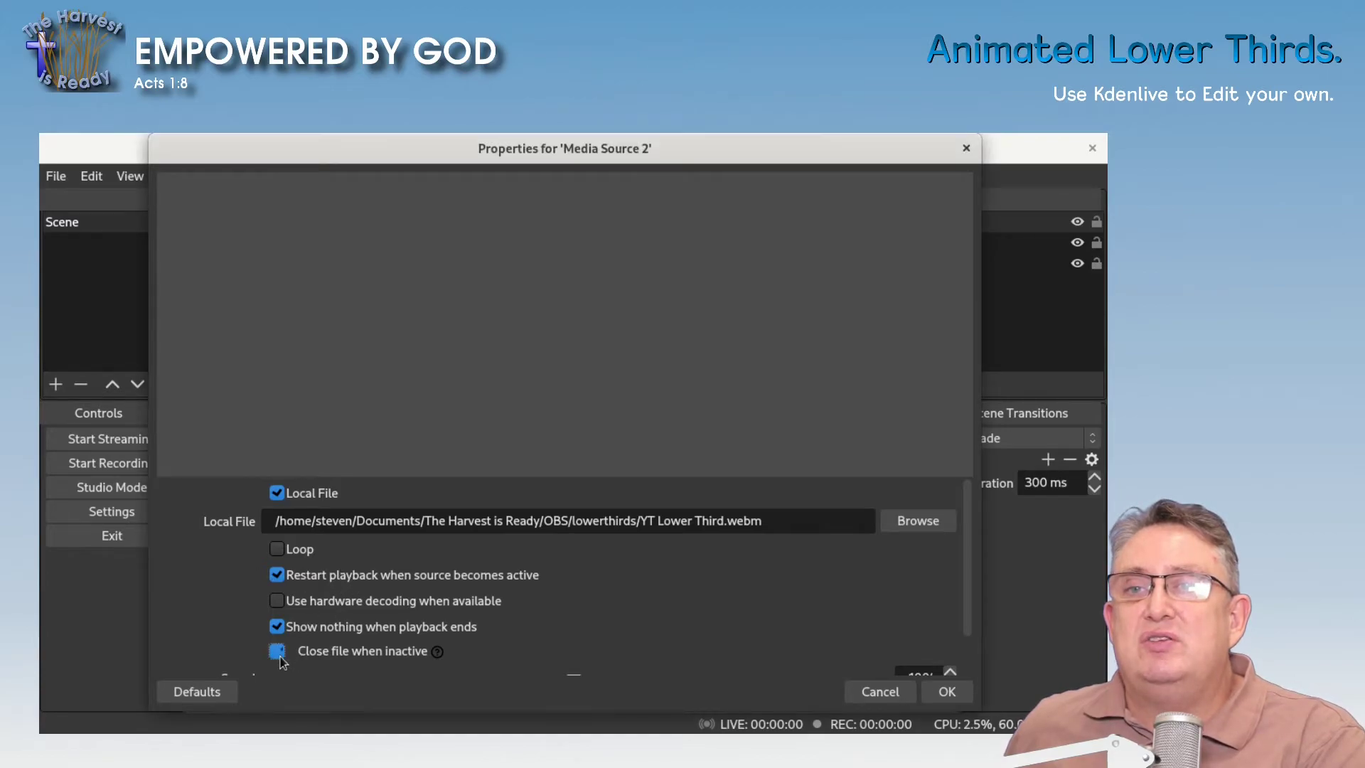
{"action": "left_click", "coordinate": [933, 700]}
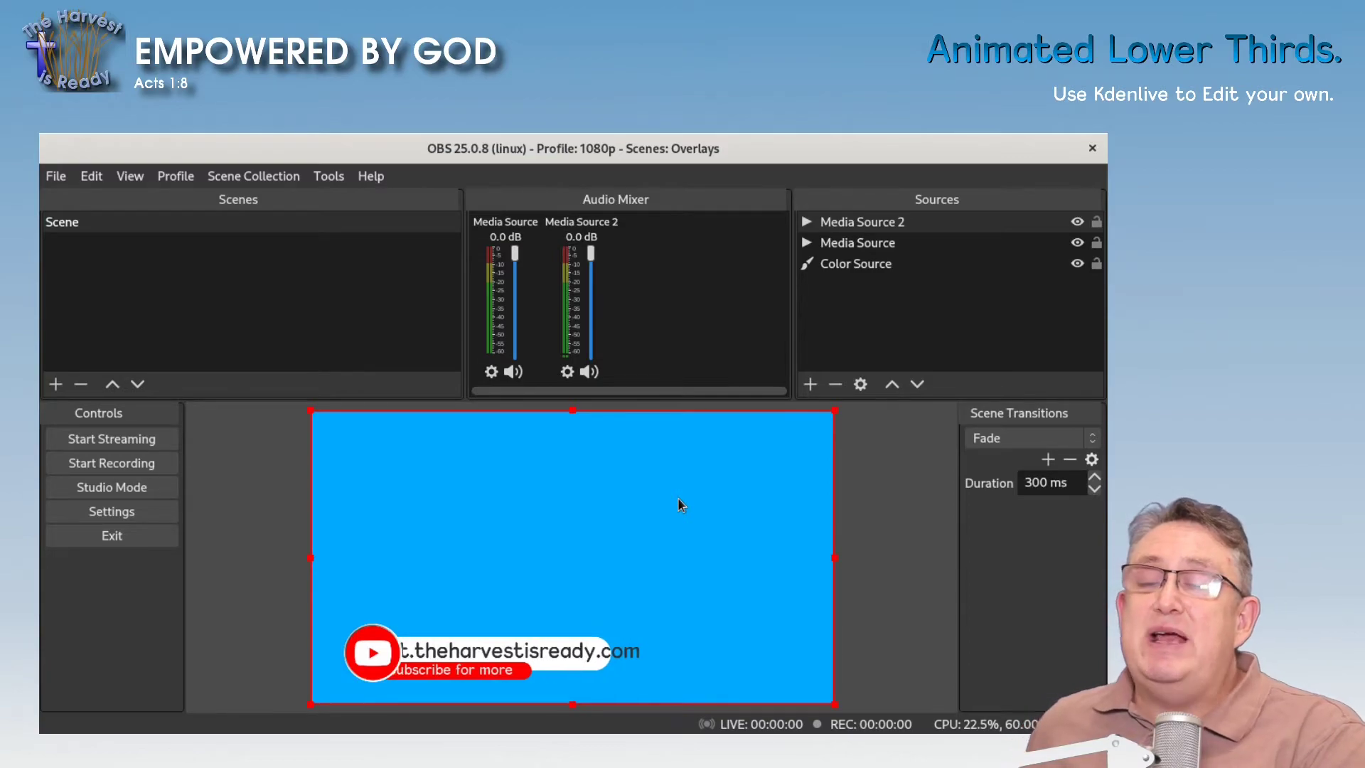
{"action": "left_click", "coordinate": [1077, 242]}
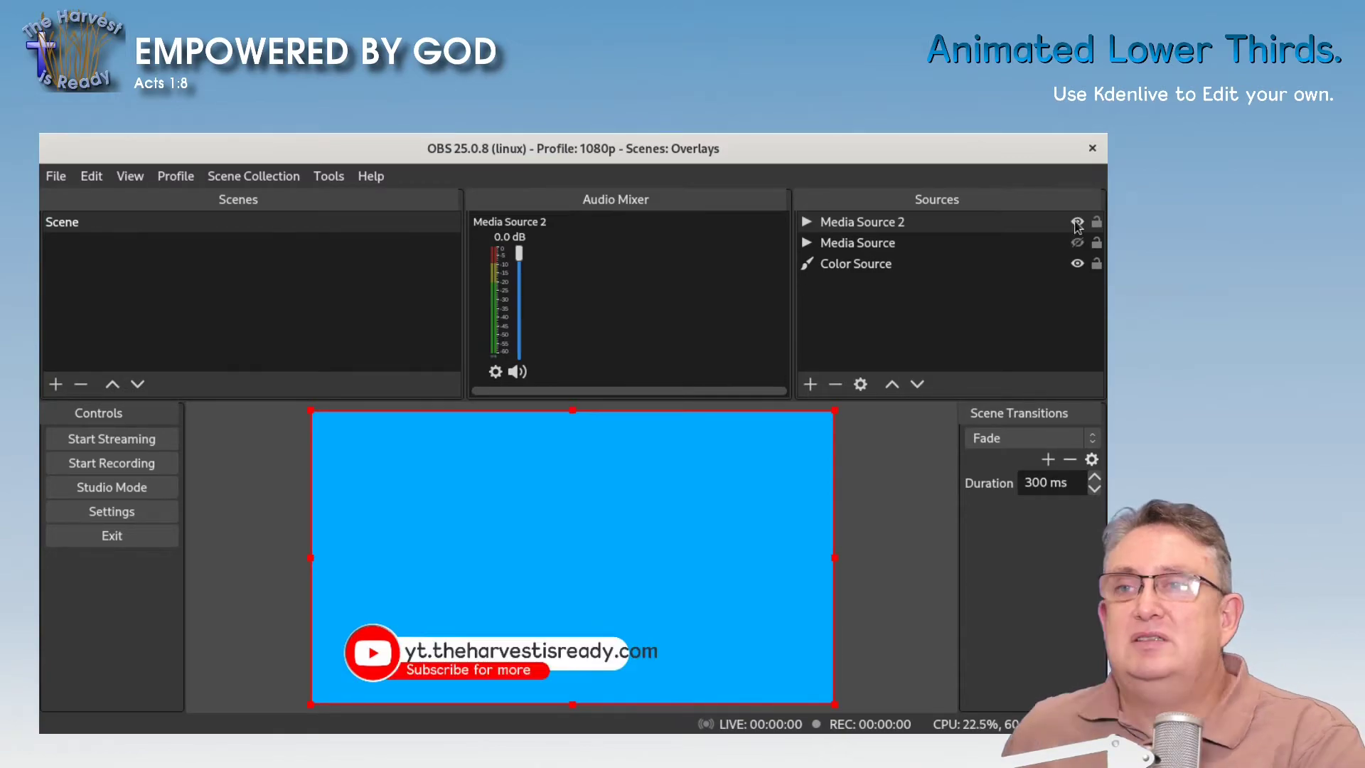
{"action": "left_click", "coordinate": [1077, 223]}
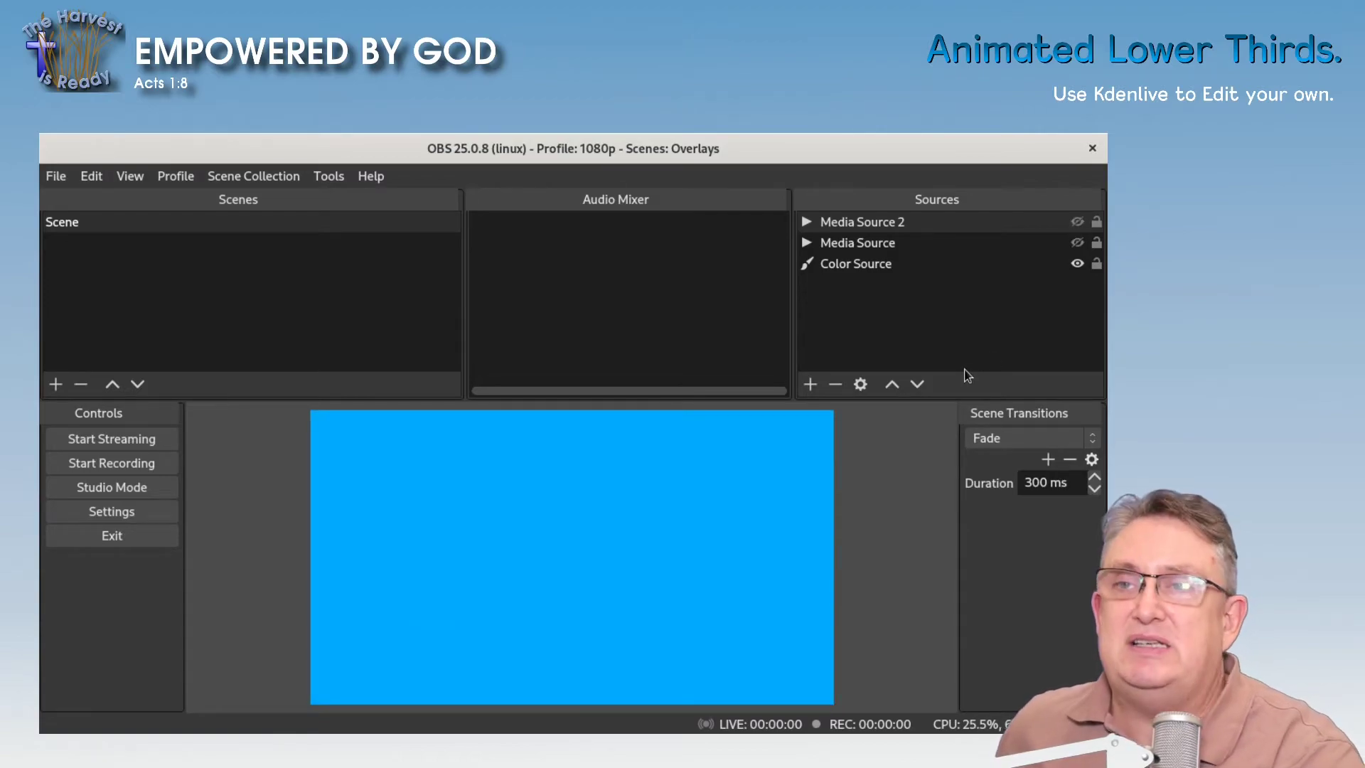
Step: In Kdenlive, close the Rendering dialog, scrub the playhead, and reopen the Edit this title clip
{"action": "key", "text": "alt+Tab"}
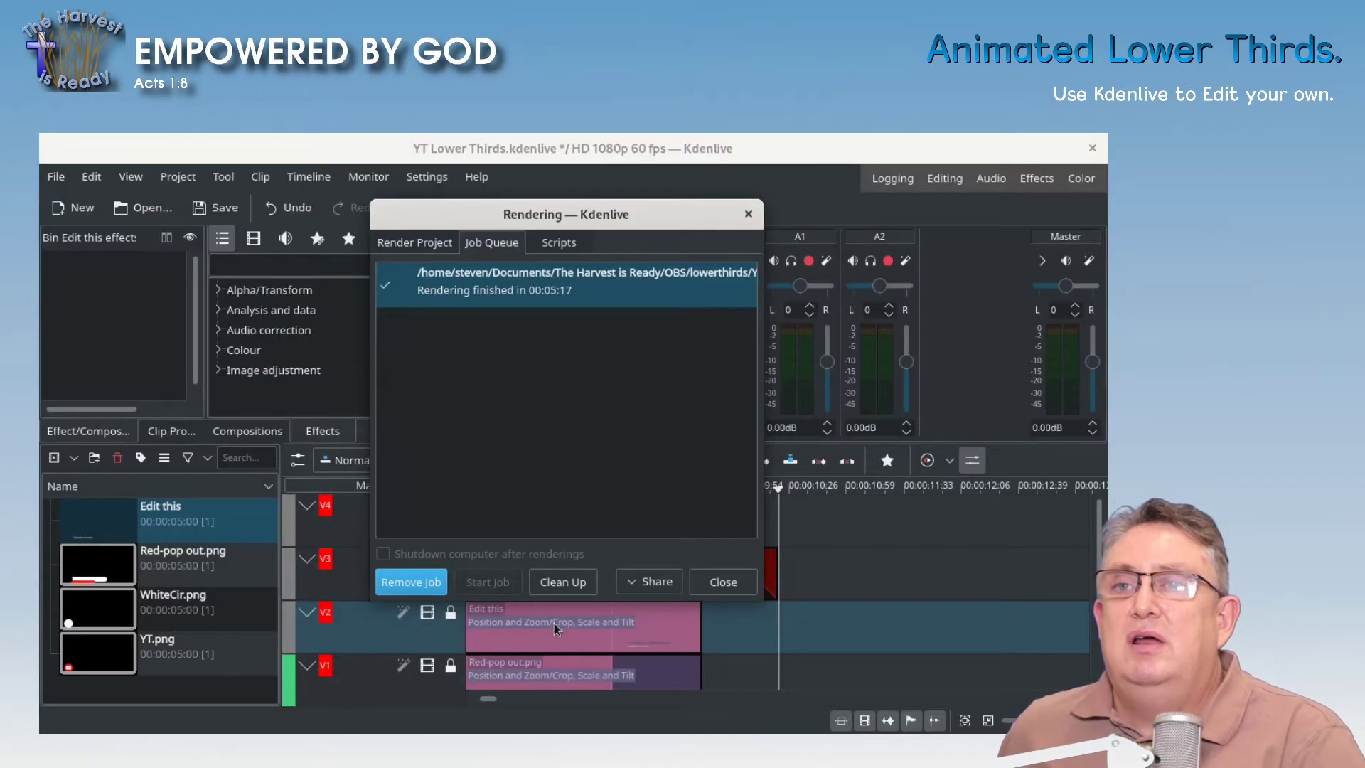
{"action": "left_click", "coordinate": [748, 214]}
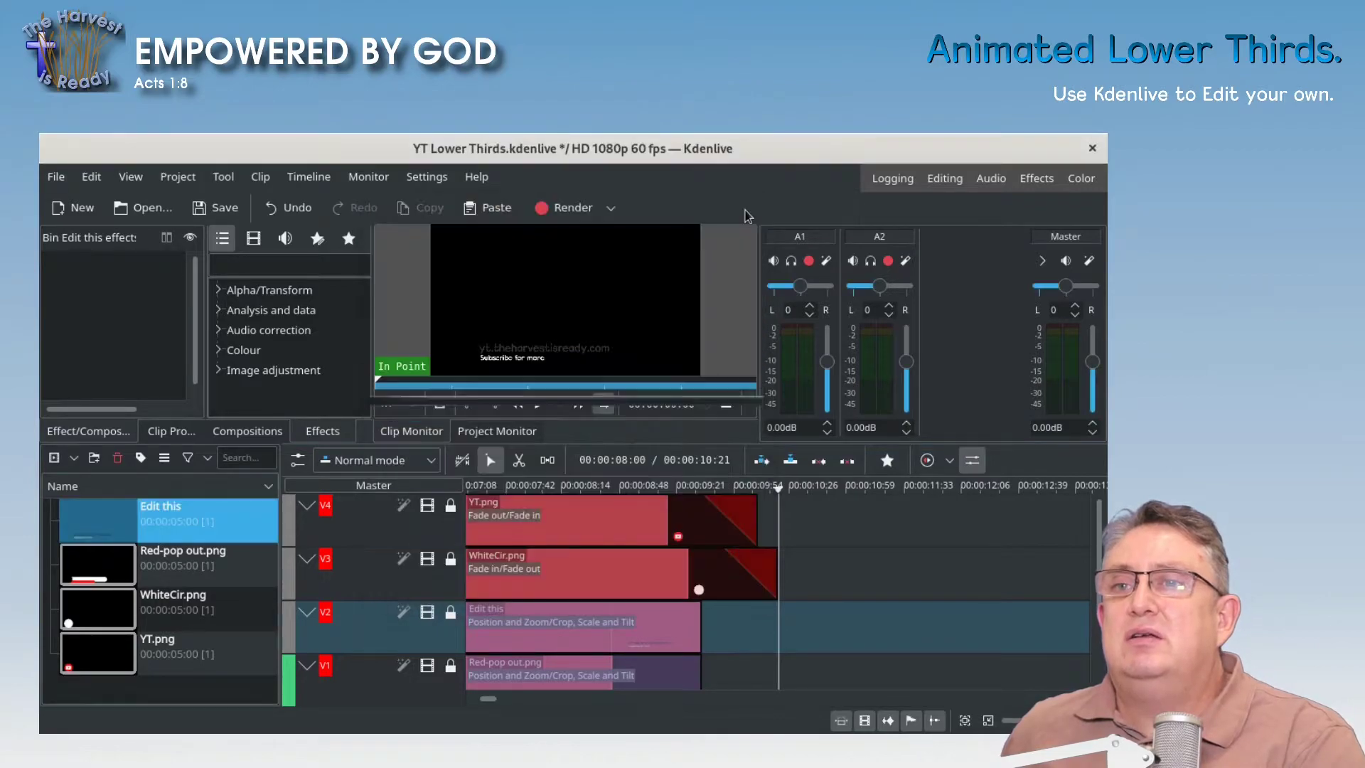
{"action": "left_click_drag", "start_coordinate": [557, 484], "coordinate": [527, 485]}
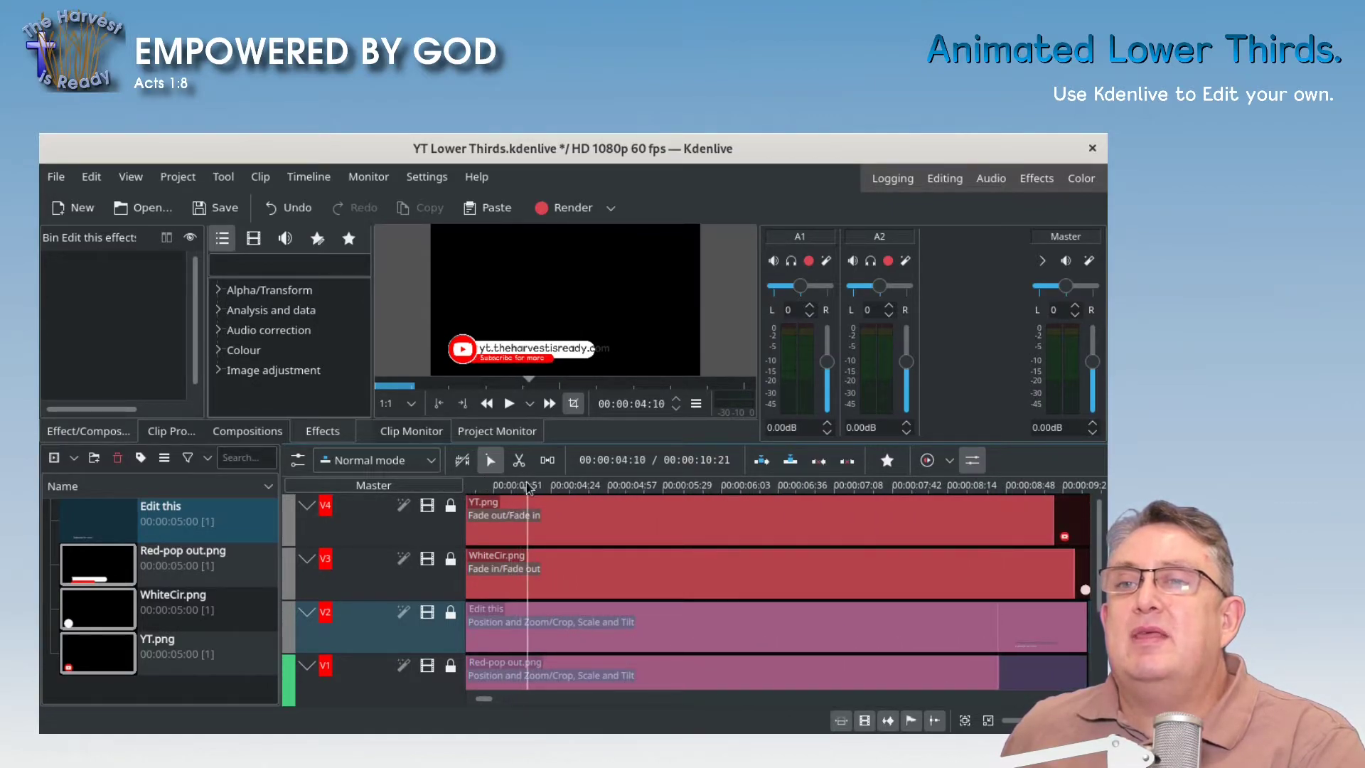
{"action": "right_click", "coordinate": [146, 525]}
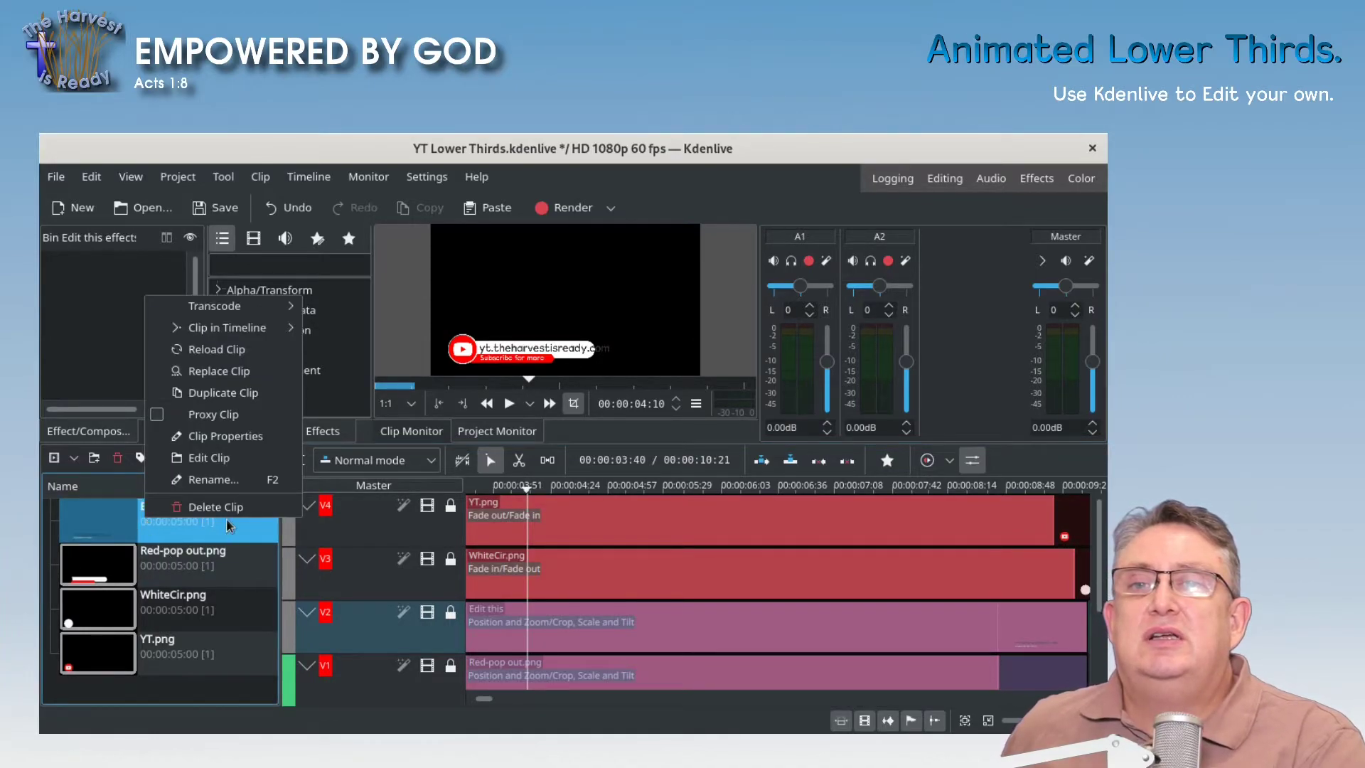
{"action": "left_click", "coordinate": [219, 462]}
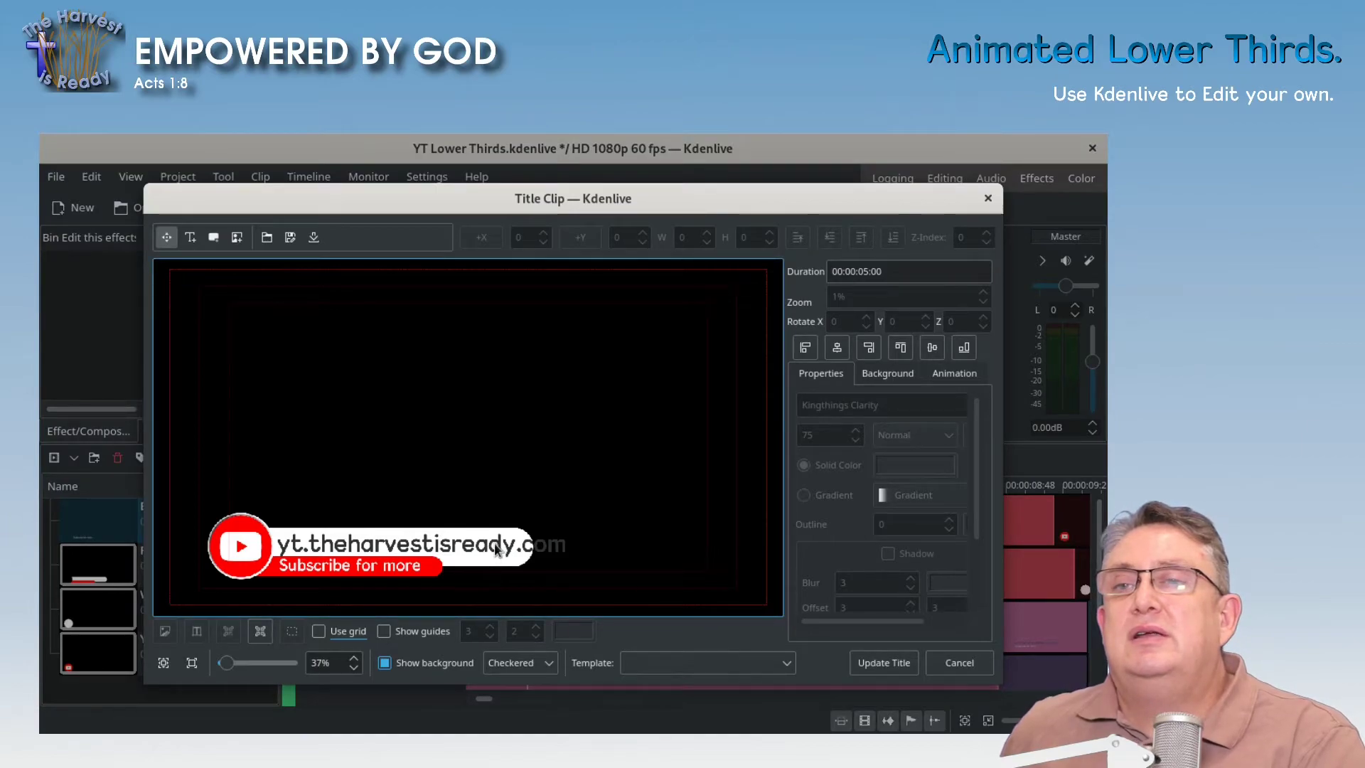
Step: Select the yt.theharvestisready.com link text and start lowering its font size from 75
{"action": "left_click", "coordinate": [495, 548]}
{"action": "double_click", "coordinate": [494, 543]}
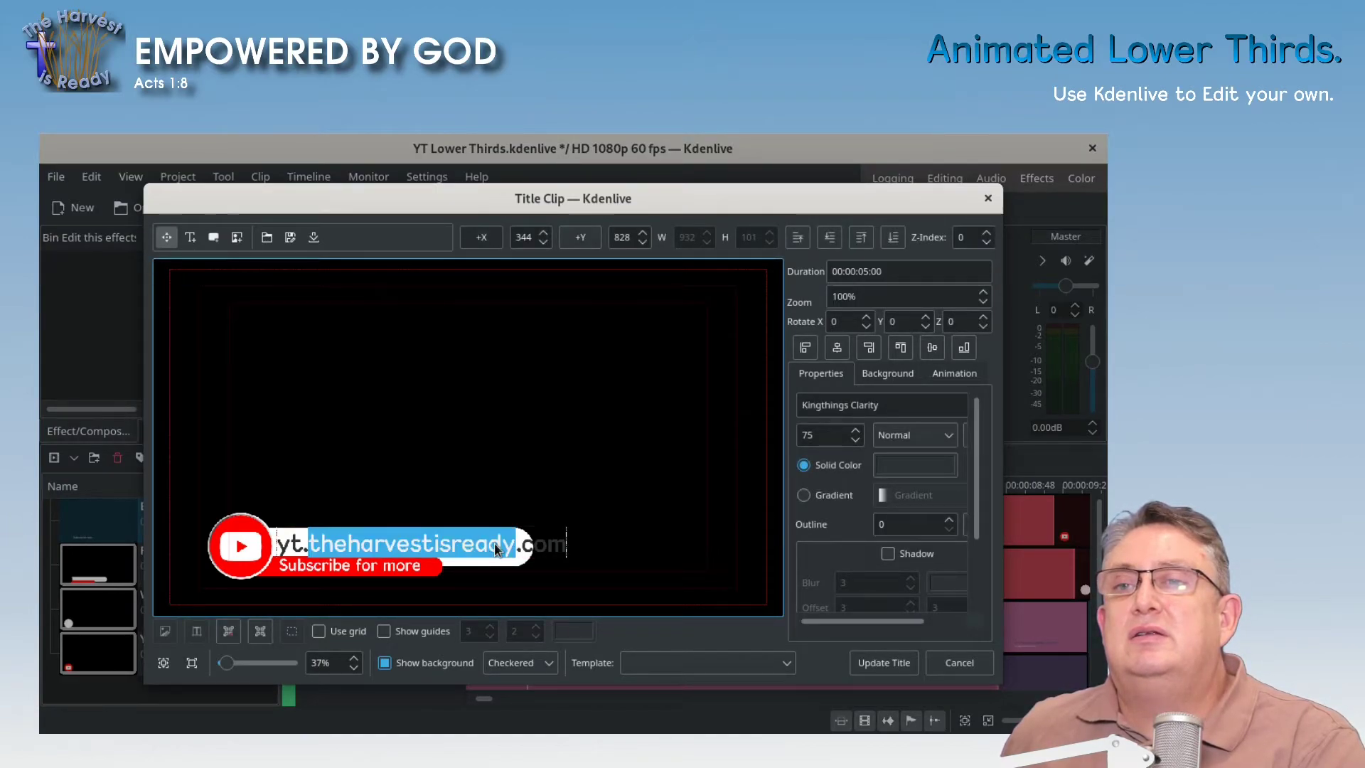
{"action": "triple_click", "coordinate": [494, 543]}
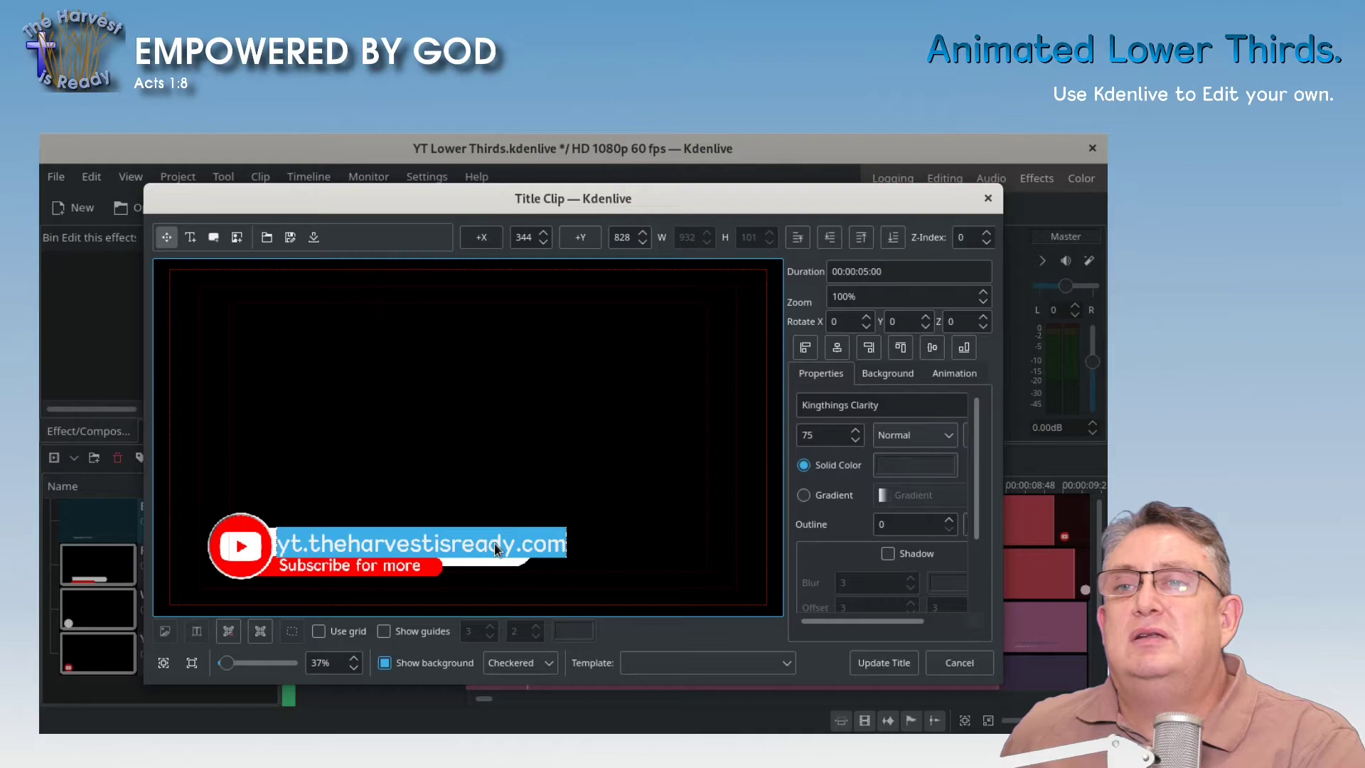
{"action": "left_click", "coordinate": [858, 439]}
{"action": "left_click", "coordinate": [858, 439]}
{"action": "left_click", "coordinate": [859, 439]}
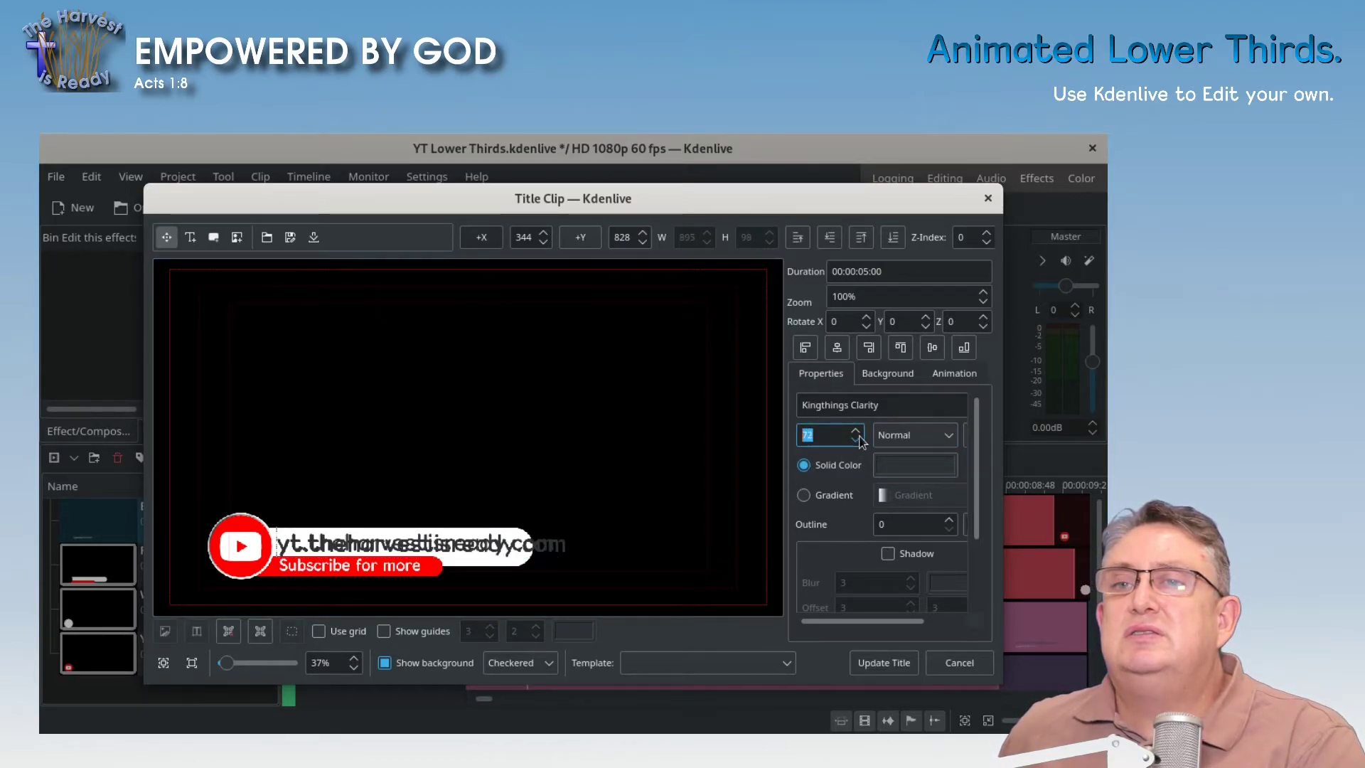
Step: With the background hidden, bring the link text's font size down to 64
{"action": "left_click", "coordinate": [395, 664]}
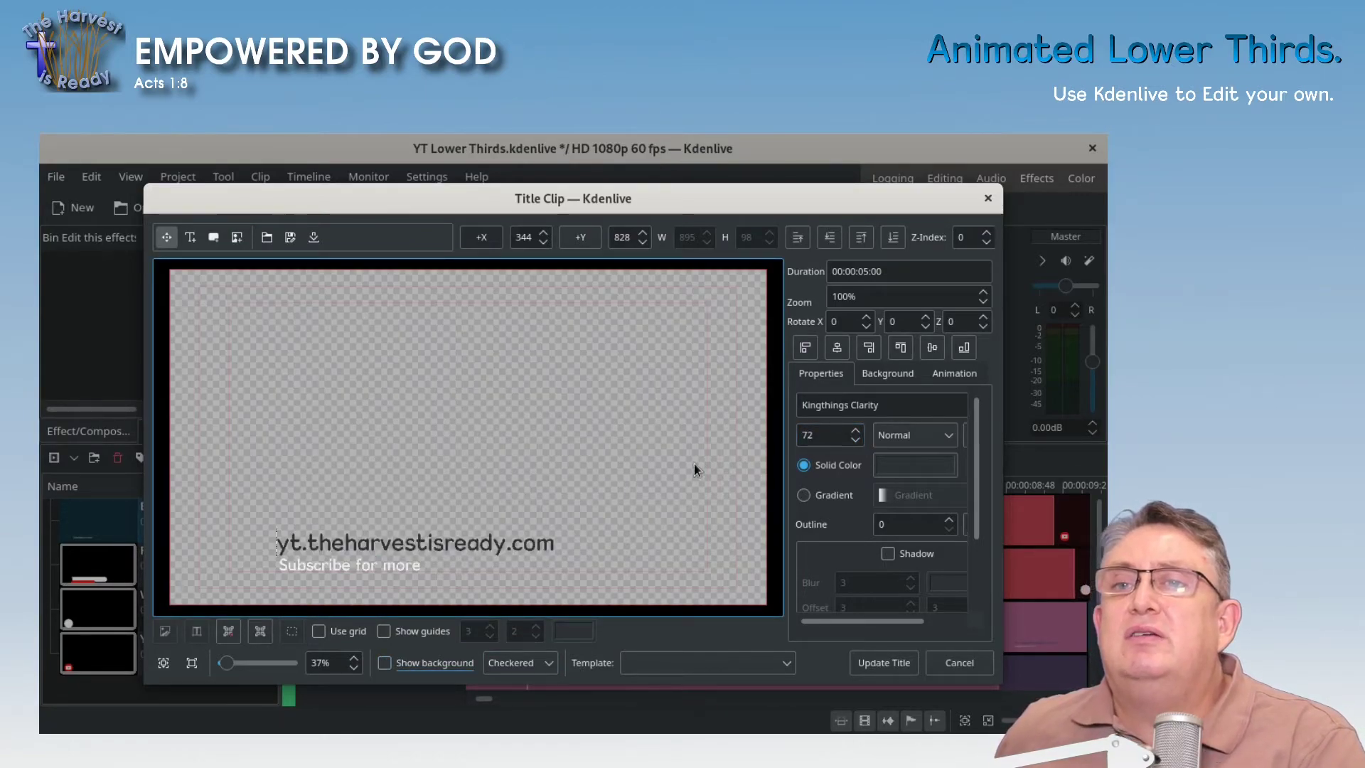
{"action": "left_click", "coordinate": [857, 440]}
{"action": "left_click", "coordinate": [857, 441]}
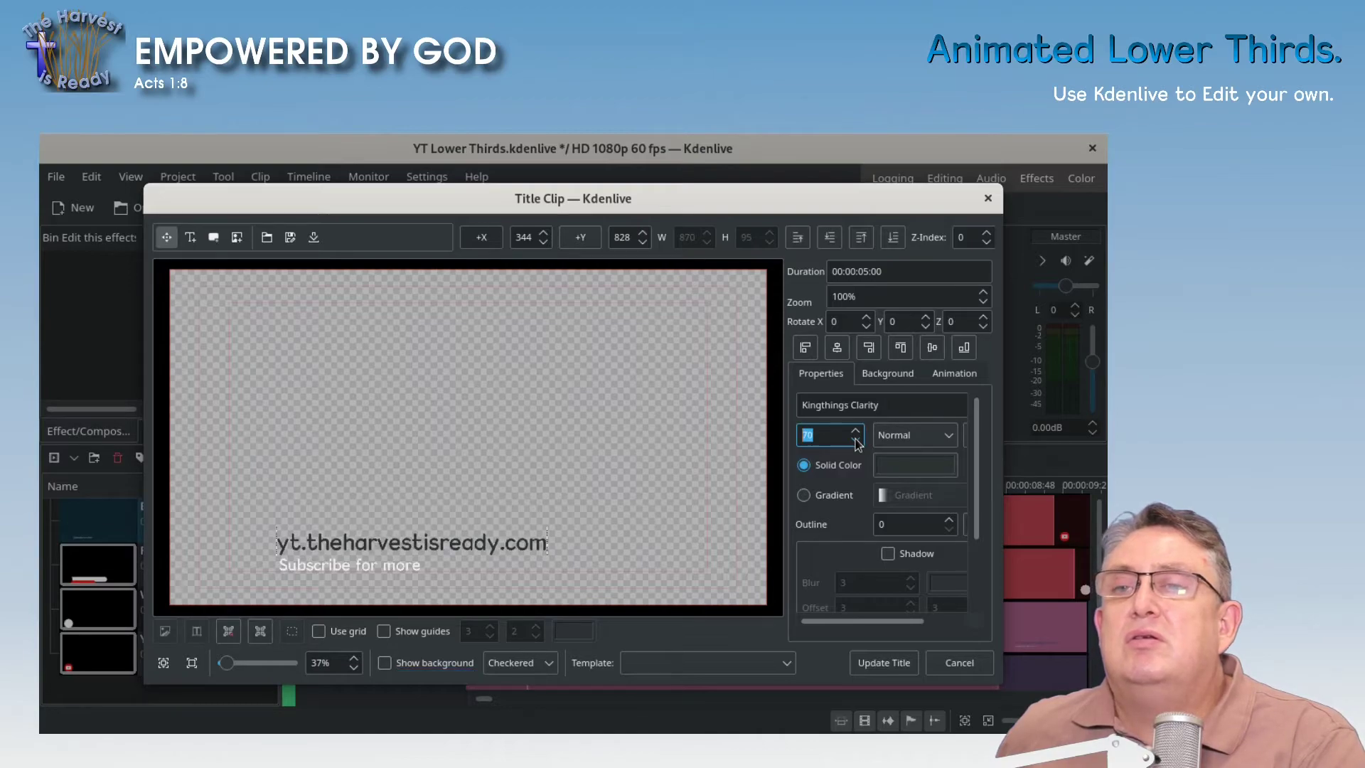
{"action": "left_click", "coordinate": [857, 440]}
{"action": "left_click", "coordinate": [856, 440]}
{"action": "left_click", "coordinate": [856, 440]}
{"action": "left_click", "coordinate": [856, 440]}
{"action": "left_click", "coordinate": [856, 440]}
{"action": "left_click", "coordinate": [856, 440]}
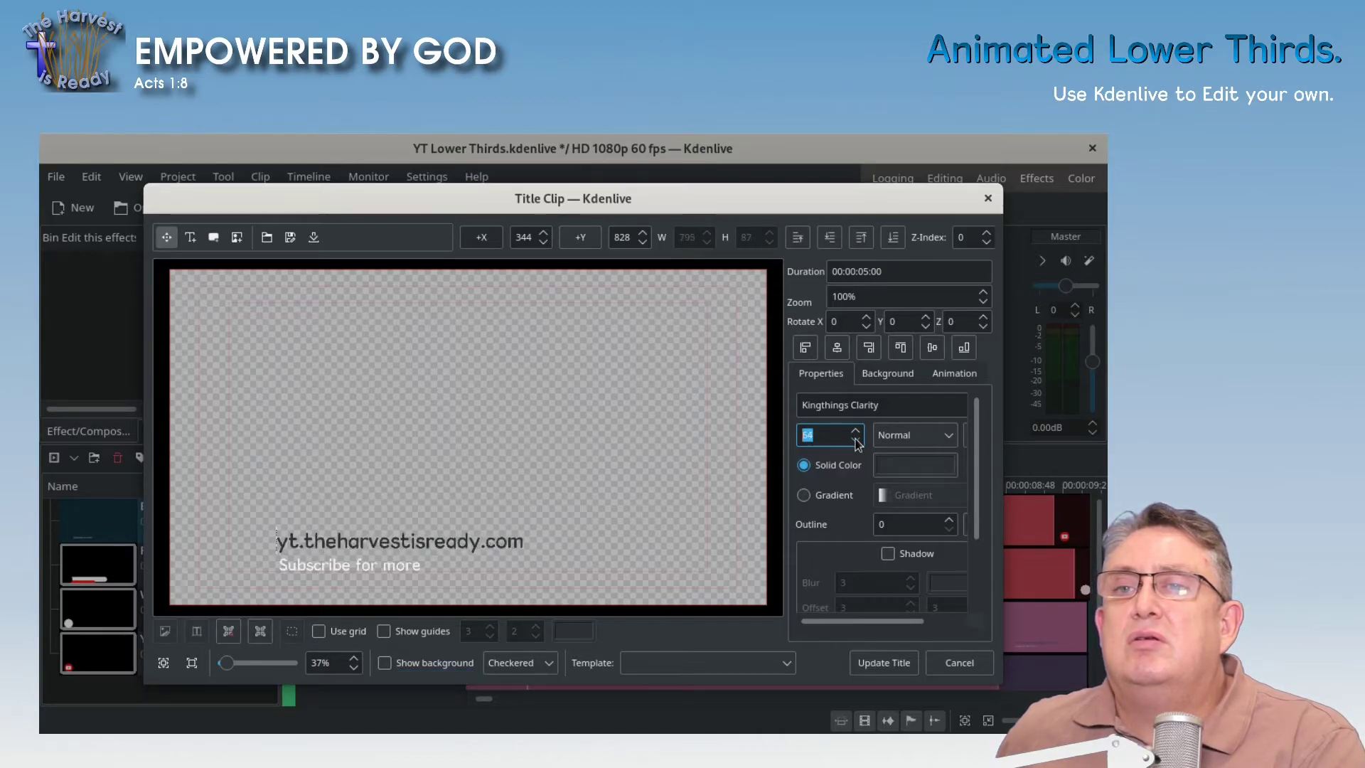
Step: Toggle the background to confirm the 64-size link fits, then apply it with Update Title
{"action": "left_click", "coordinate": [386, 664]}
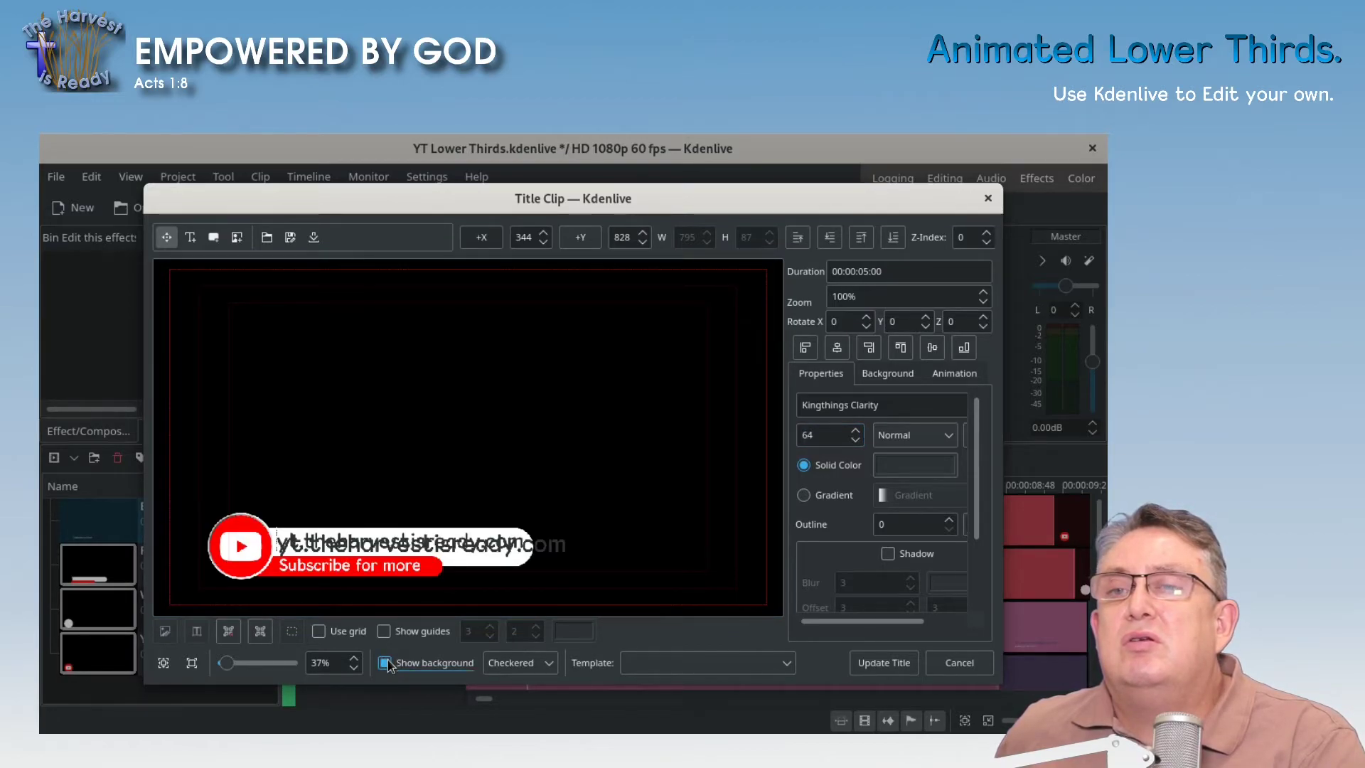
{"action": "left_click", "coordinate": [386, 663]}
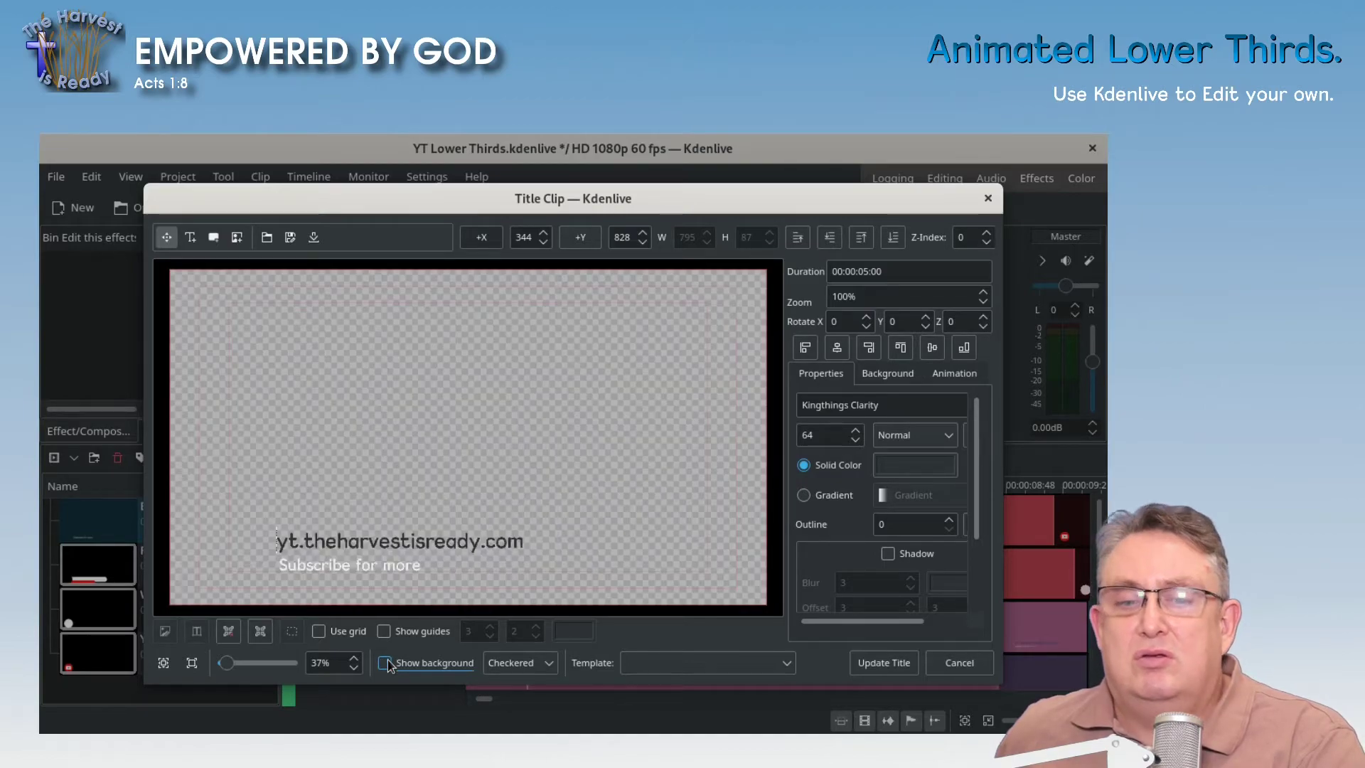
{"action": "left_click", "coordinate": [386, 663]}
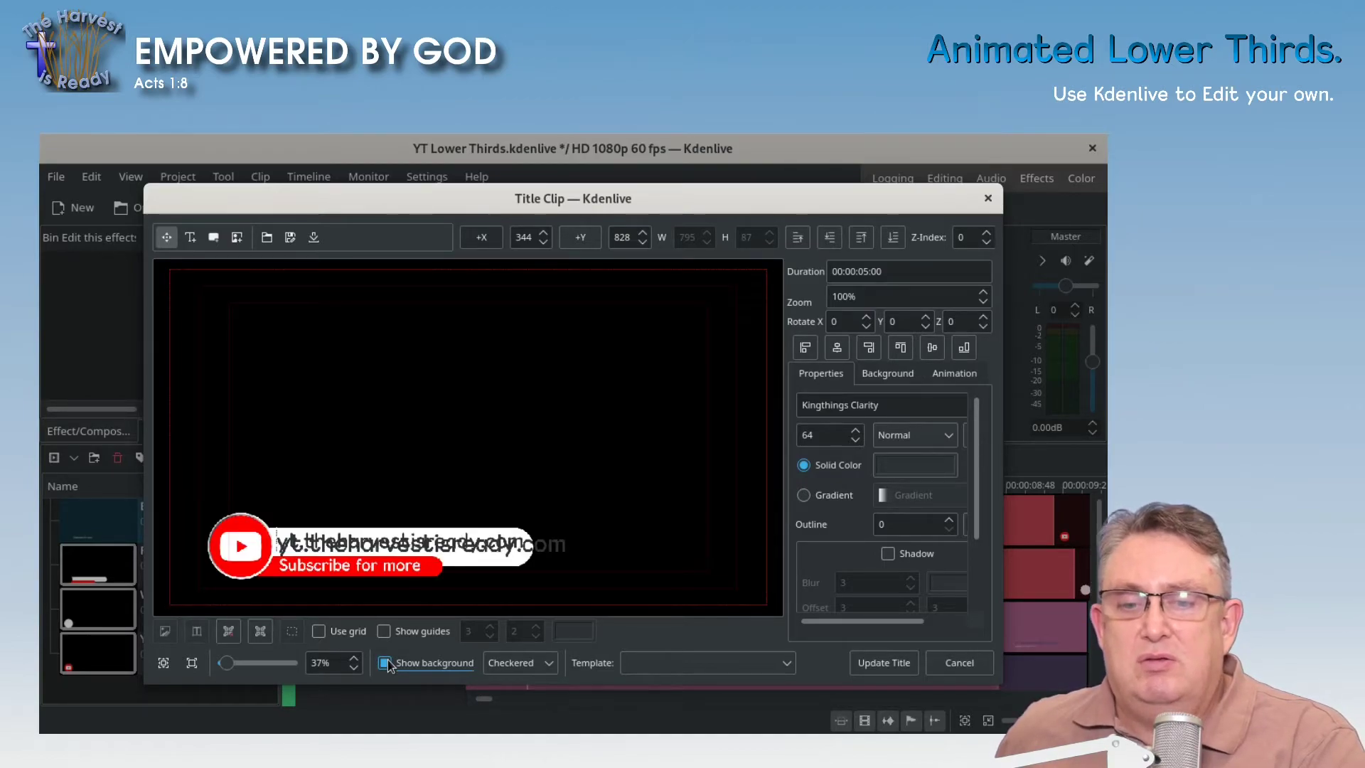
{"action": "left_click", "coordinate": [880, 661]}
Step: Render the project in Alpha VP8 format, overwriting the existing YT Lower Third.webm
{"action": "mouse_move", "coordinate": [596, 490]}
{"action": "left_mouse_down"}
{"action": "mouse_move", "coordinate": [611, 491]}
{"action": "mouse_move", "coordinate": [576, 488]}
{"action": "left_mouse_up"}
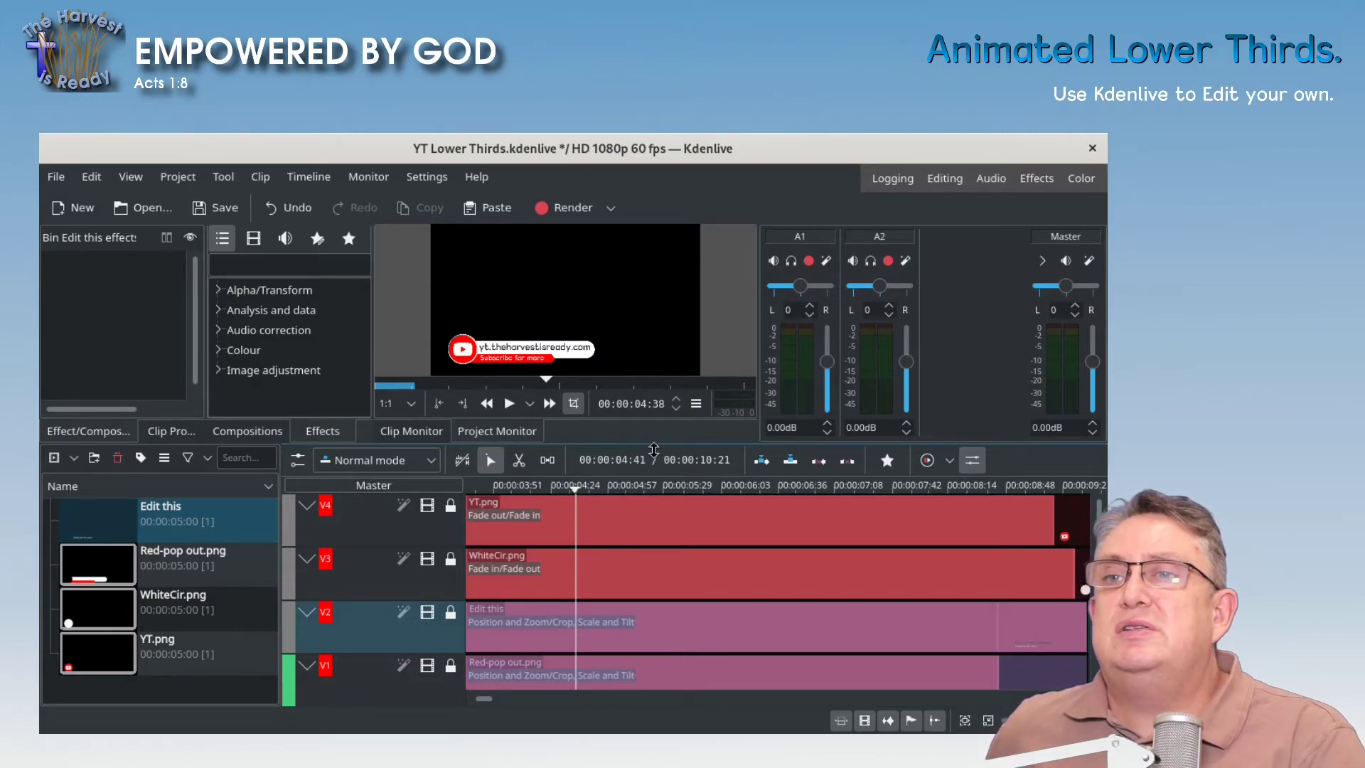
{"action": "left_click_drag", "start_coordinate": [653, 450], "coordinate": [651, 516]}
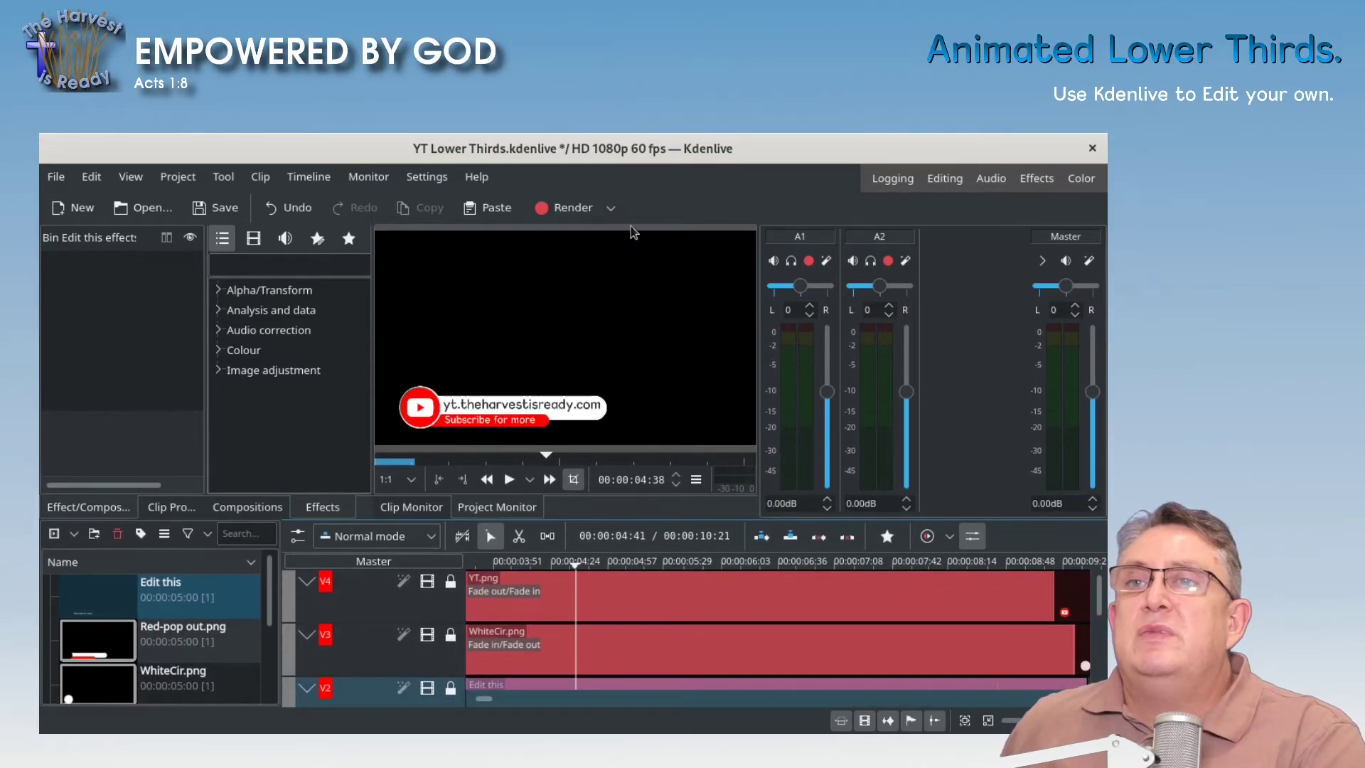
{"action": "left_click", "coordinate": [561, 207]}
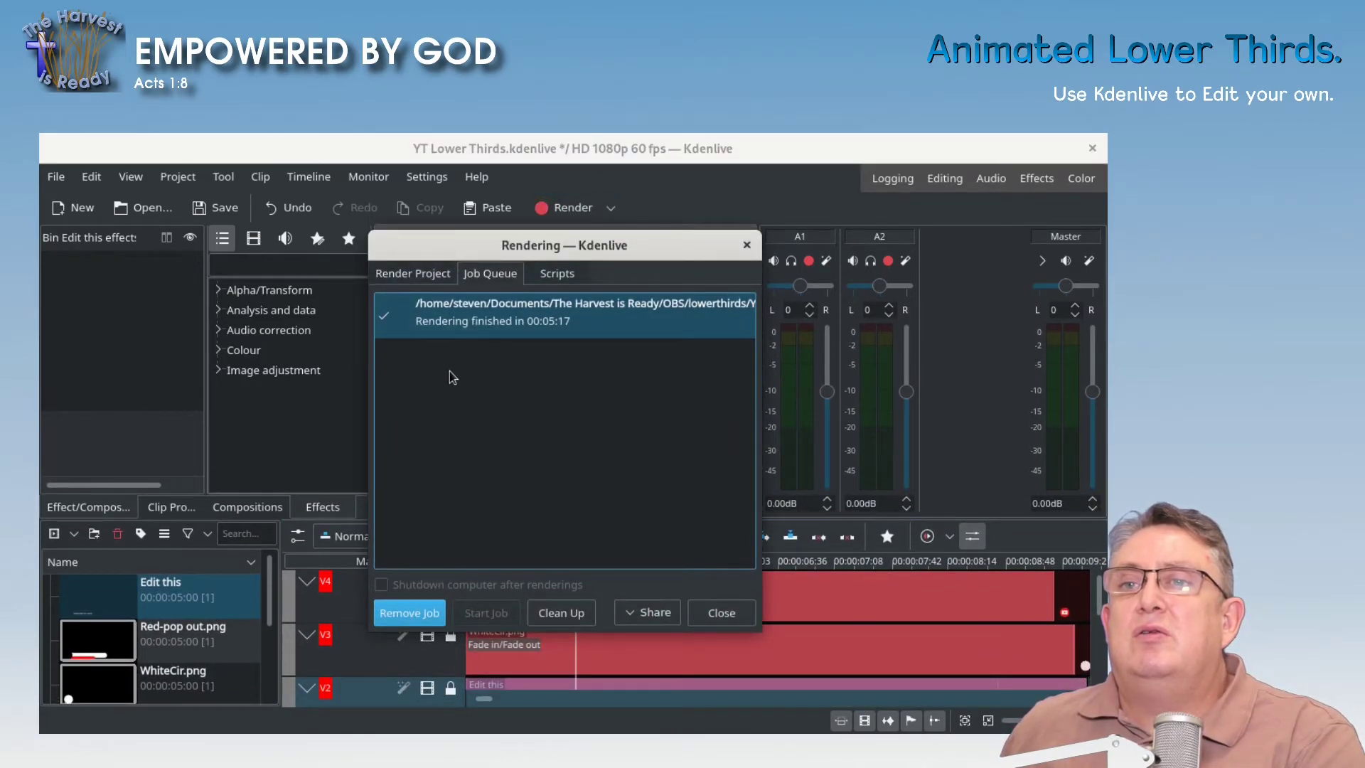
{"action": "left_click", "coordinate": [411, 273]}
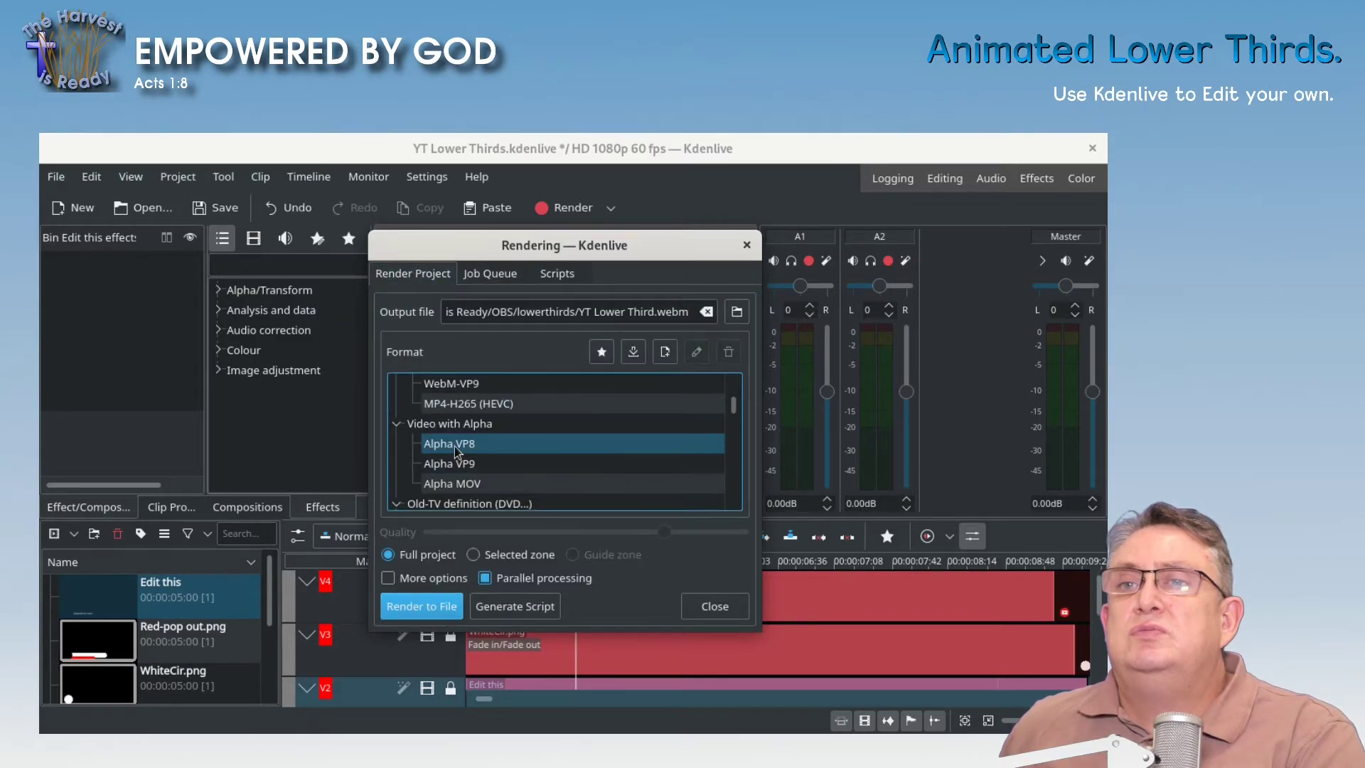
{"action": "left_click", "coordinate": [420, 606]}
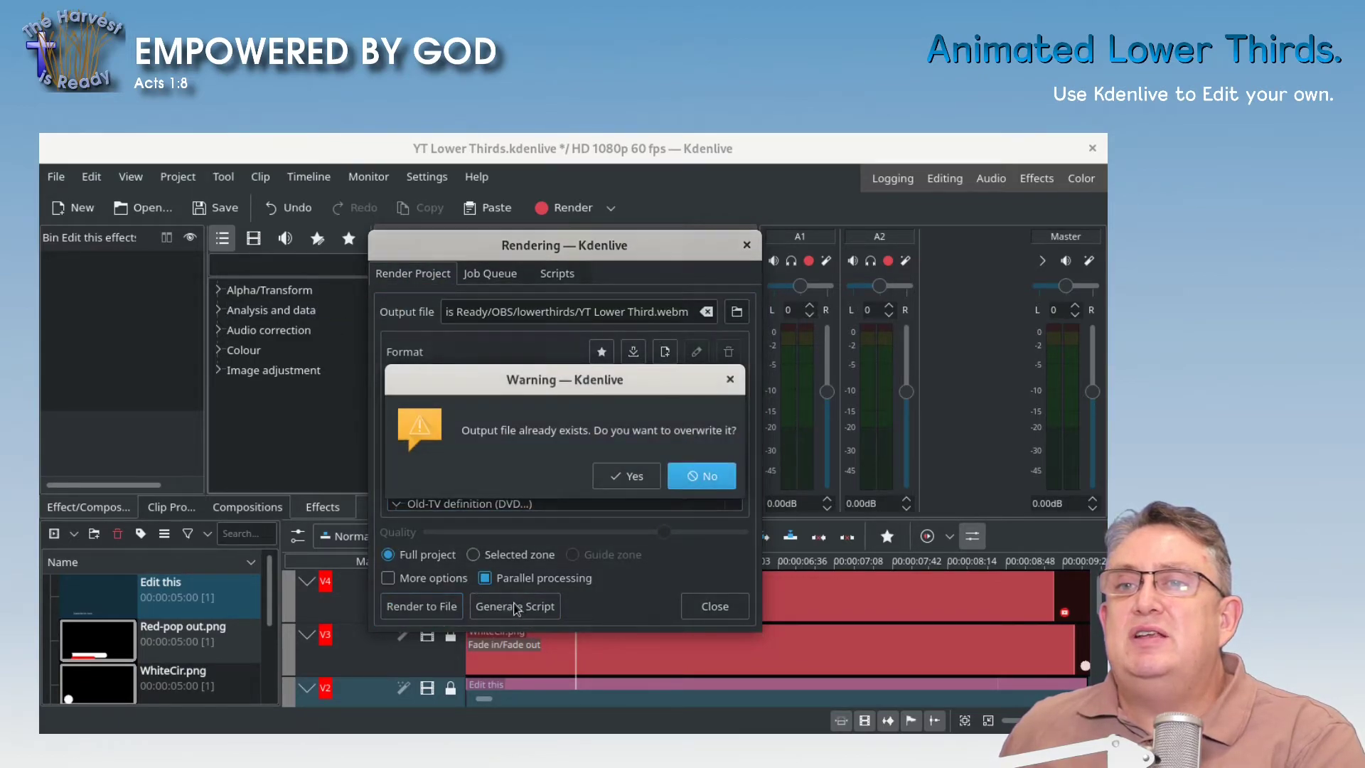
{"action": "left_click", "coordinate": [643, 476]}
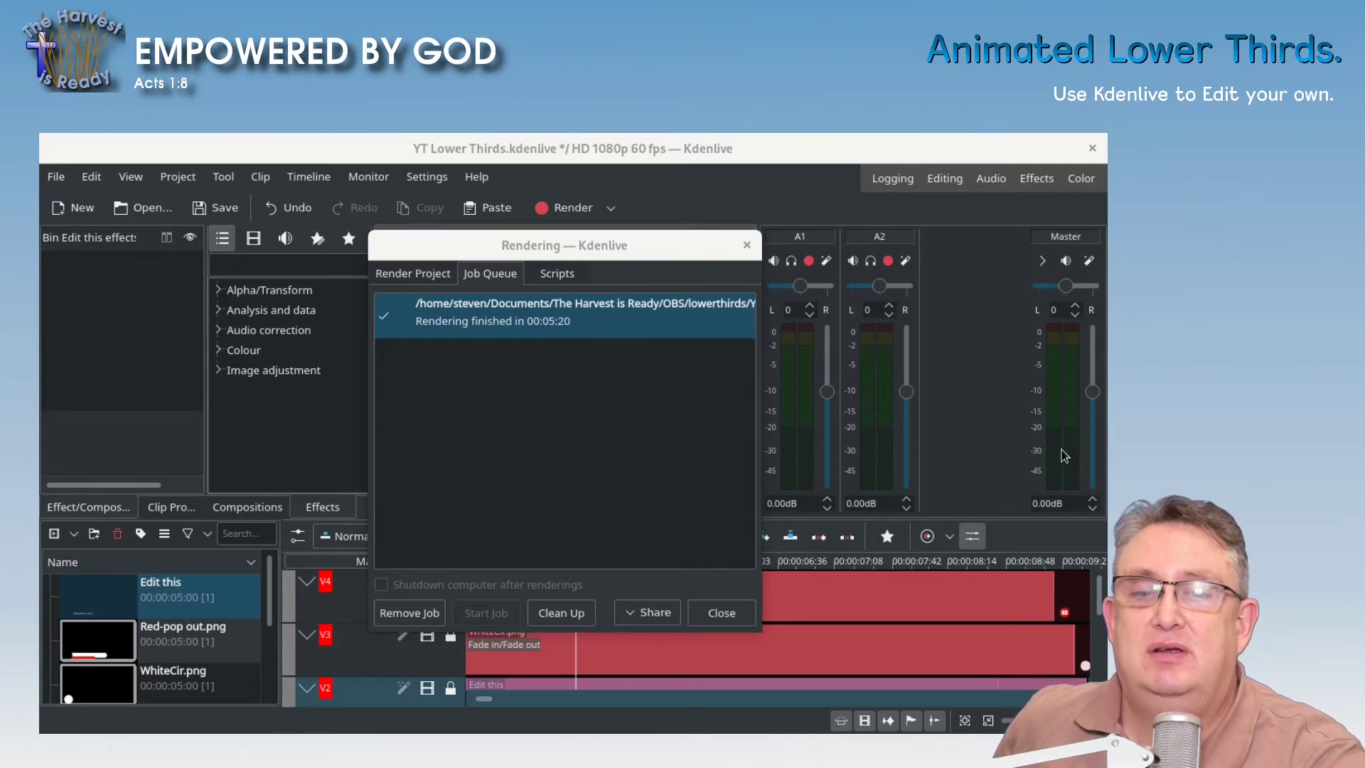
Step: In OBS, replay the YouTube lower third in Media Source 2, then swap to the Facebook Media Source
{"action": "key", "text": "alt+Tab"}
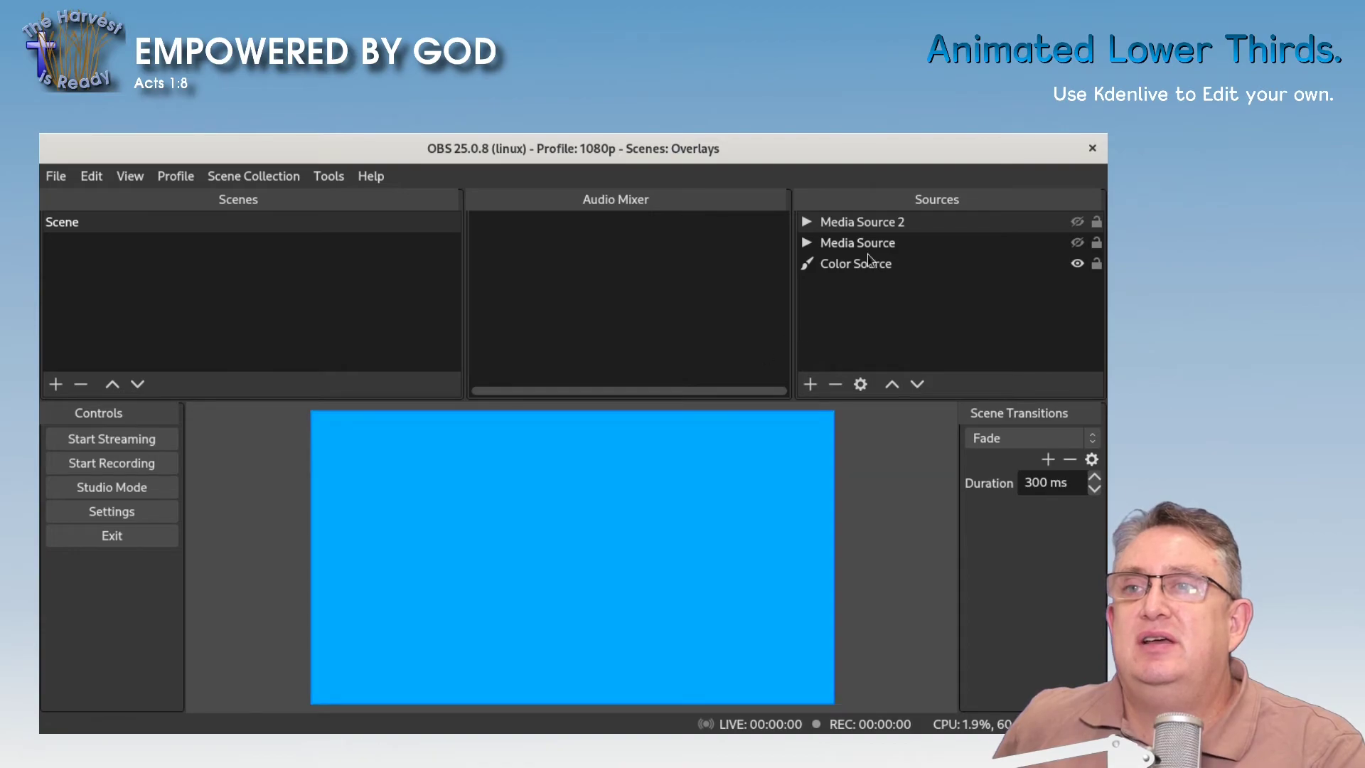
{"action": "left_click", "coordinate": [1077, 223]}
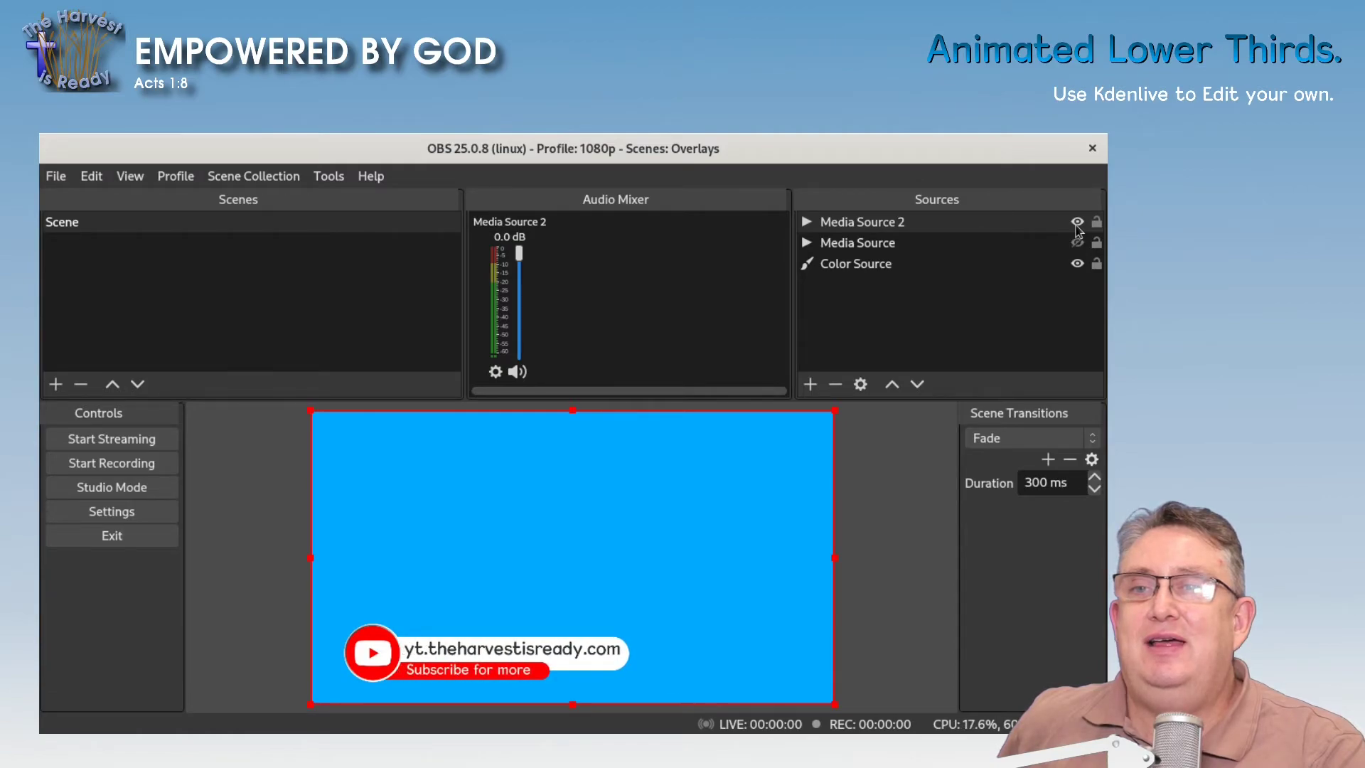
{"action": "left_click", "coordinate": [1077, 222]}
{"action": "left_click", "coordinate": [1077, 223]}
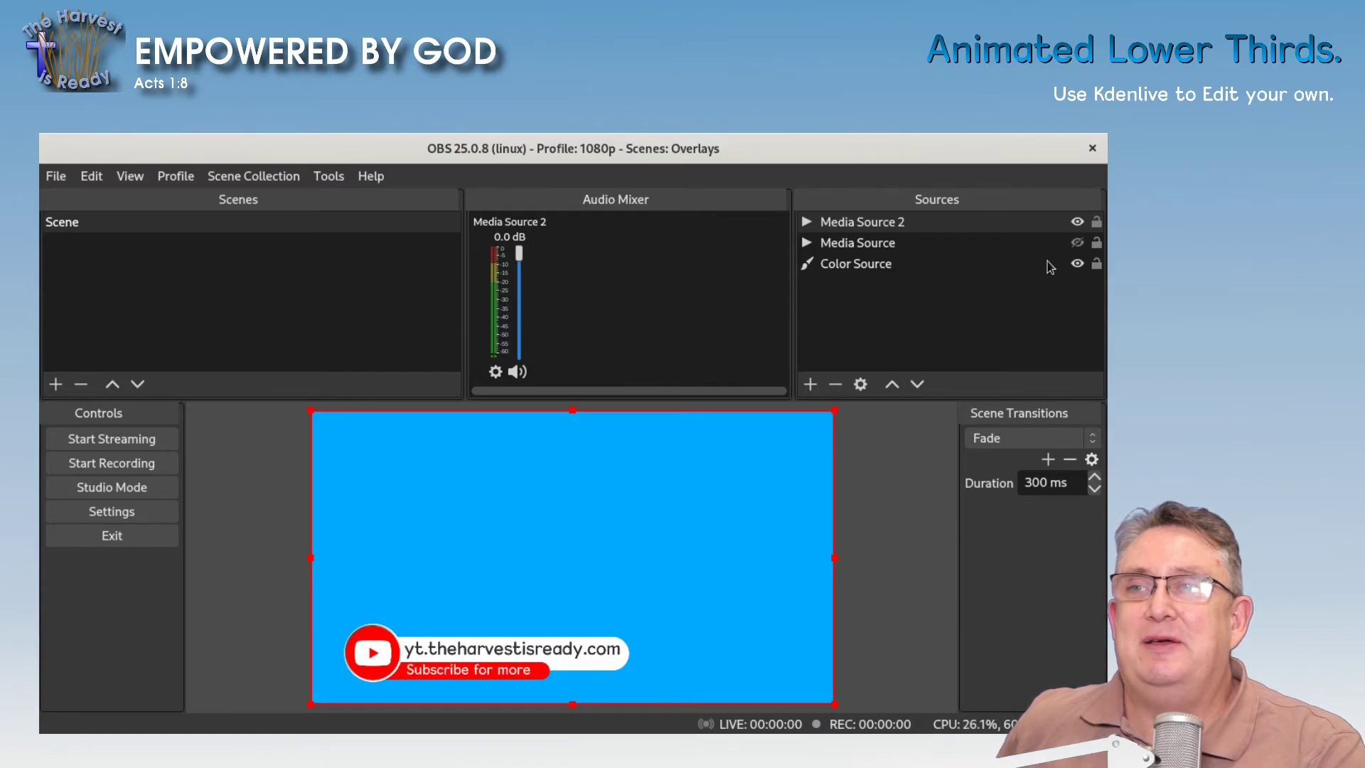
{"action": "left_click", "coordinate": [1076, 223]}
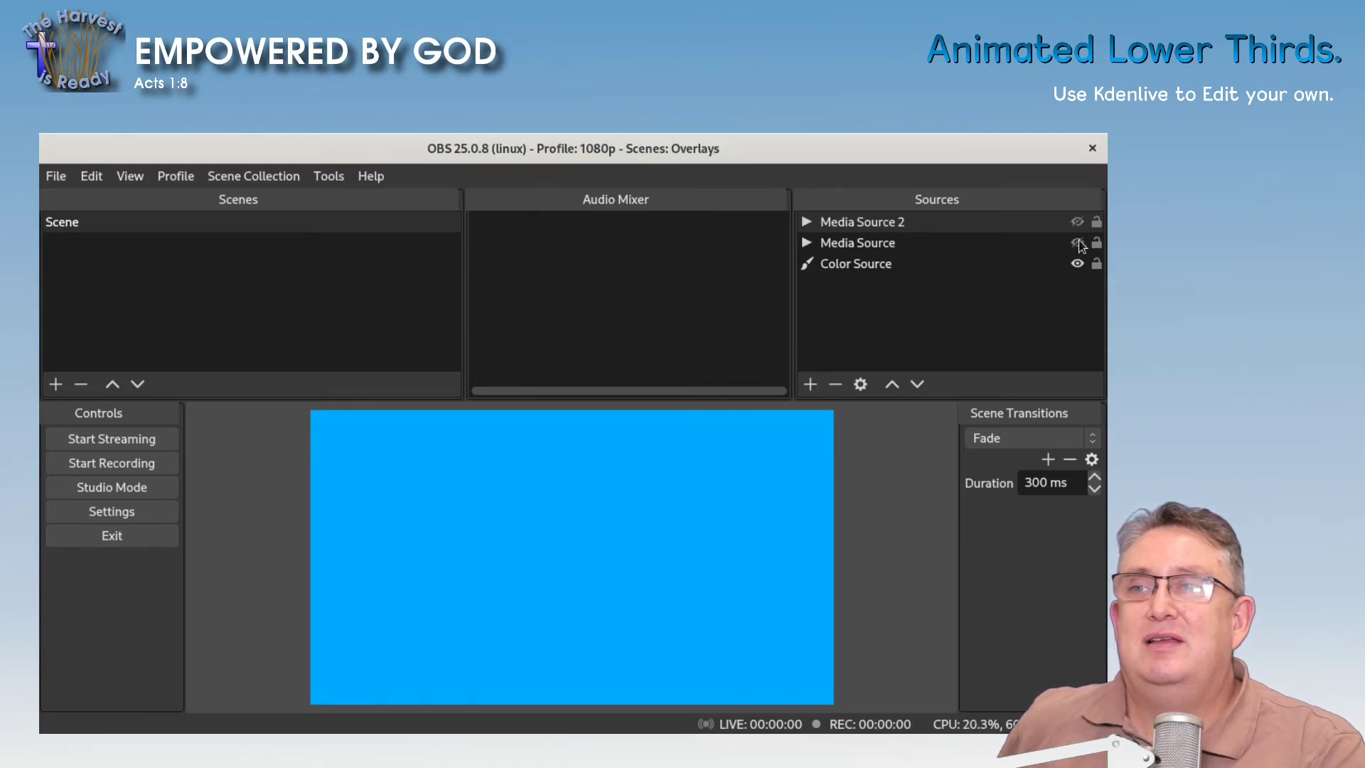
{"action": "left_click", "coordinate": [1078, 243]}
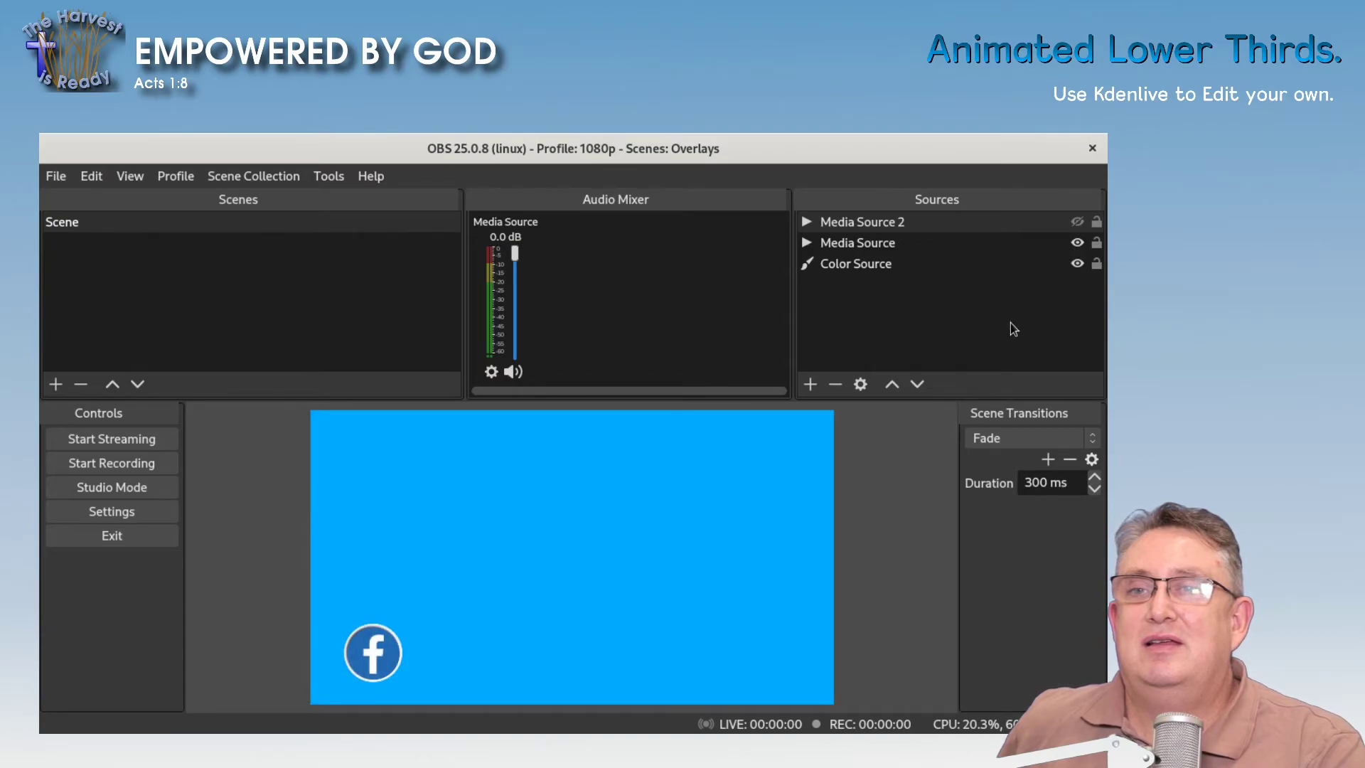